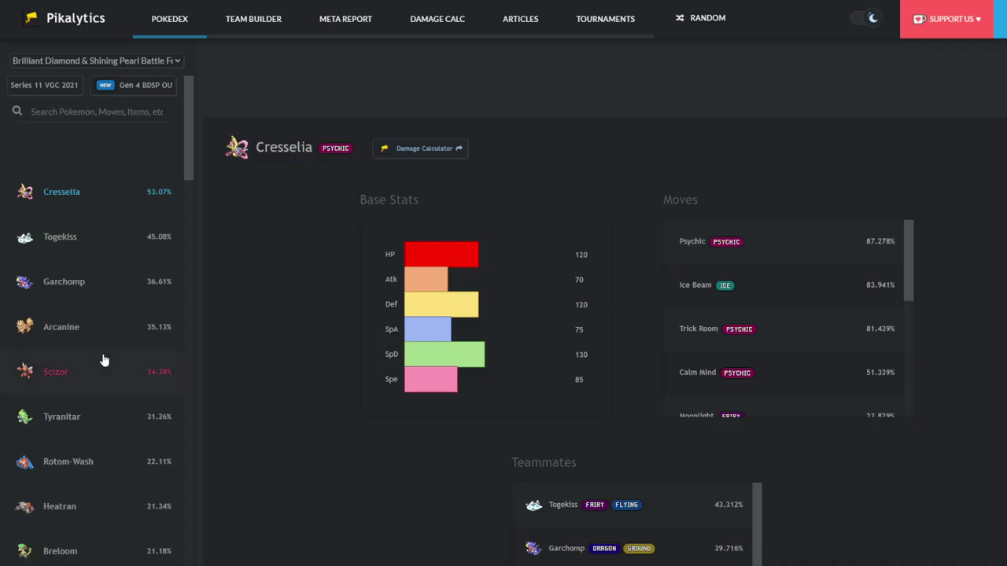
# Browse the Battle Festival usage list, viewing the Rotom-Wash, Ludicolo and Politoed entries, and open Milotic's entry
pyautogui.scroll(-2, 90, 472)
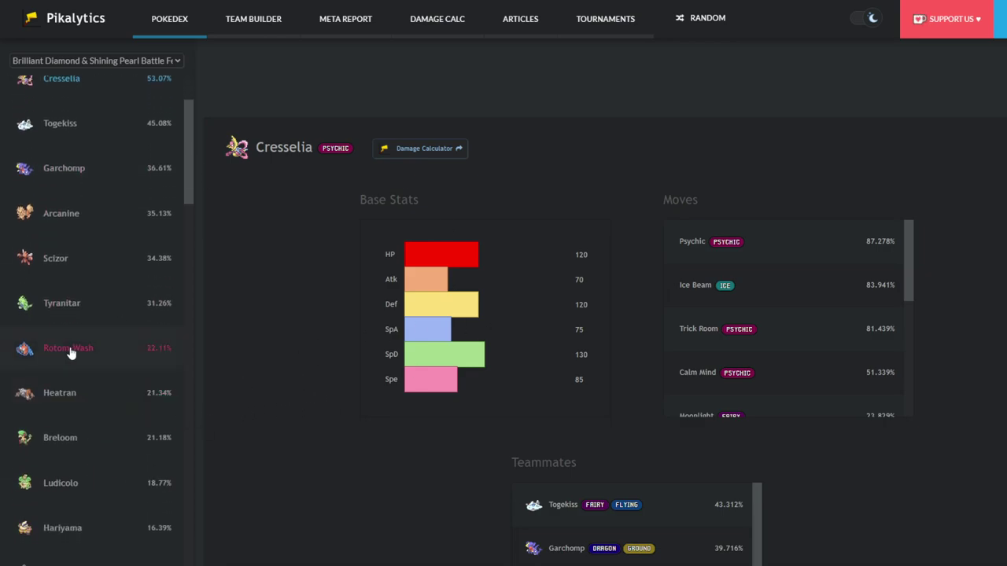
pyautogui.click(100, 350)
pyautogui.scroll(-4, 101, 349)
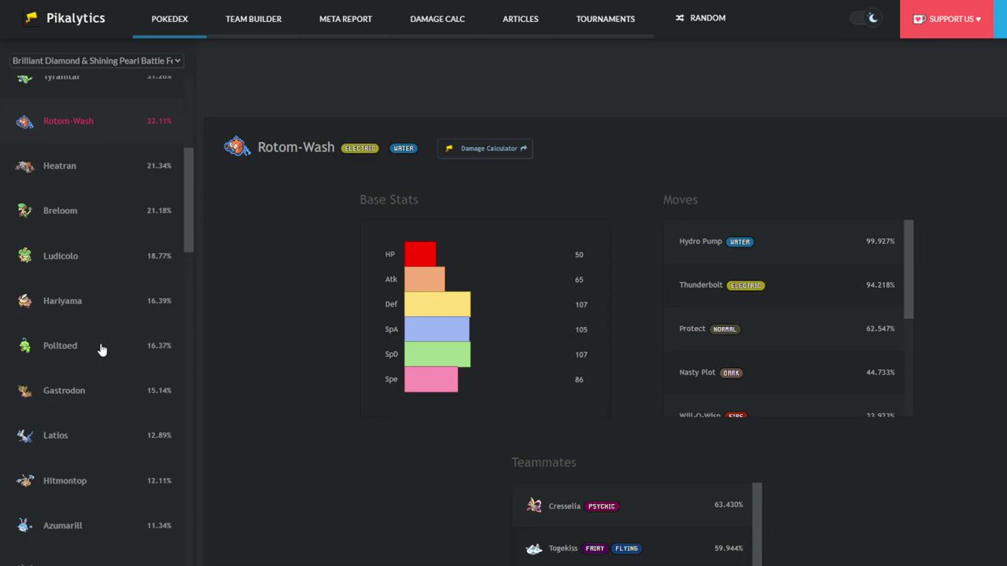
pyautogui.click(110, 258)
pyautogui.click(122, 346)
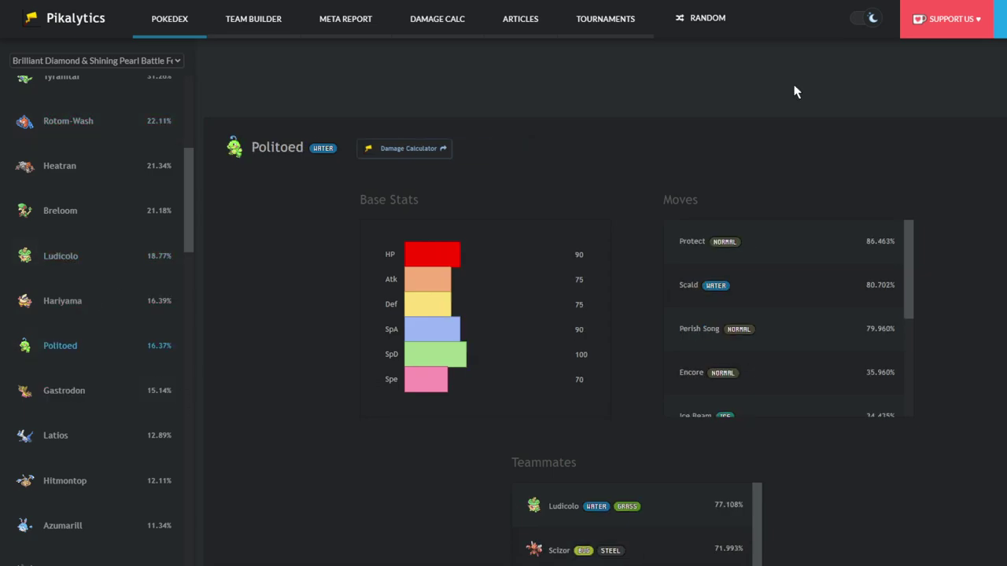
pyautogui.scroll(-1, 98, 472)
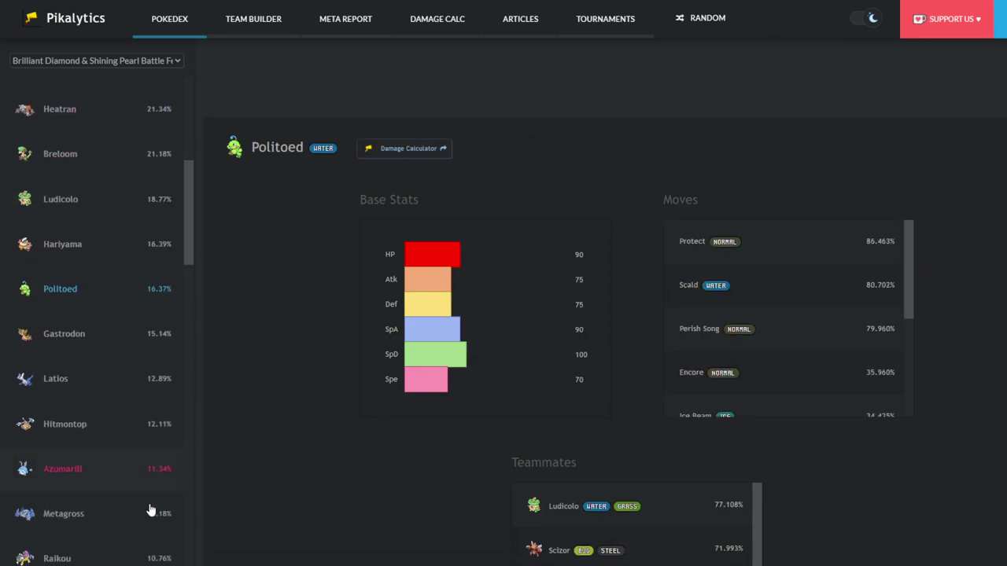
pyautogui.scroll(-7, 96, 448)
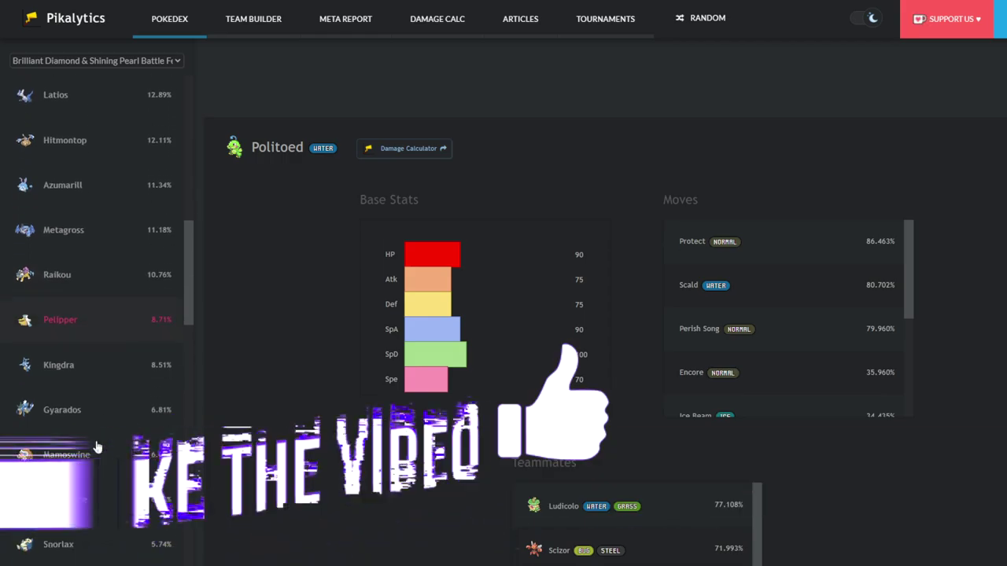
pyautogui.scroll(-6, 96, 447)
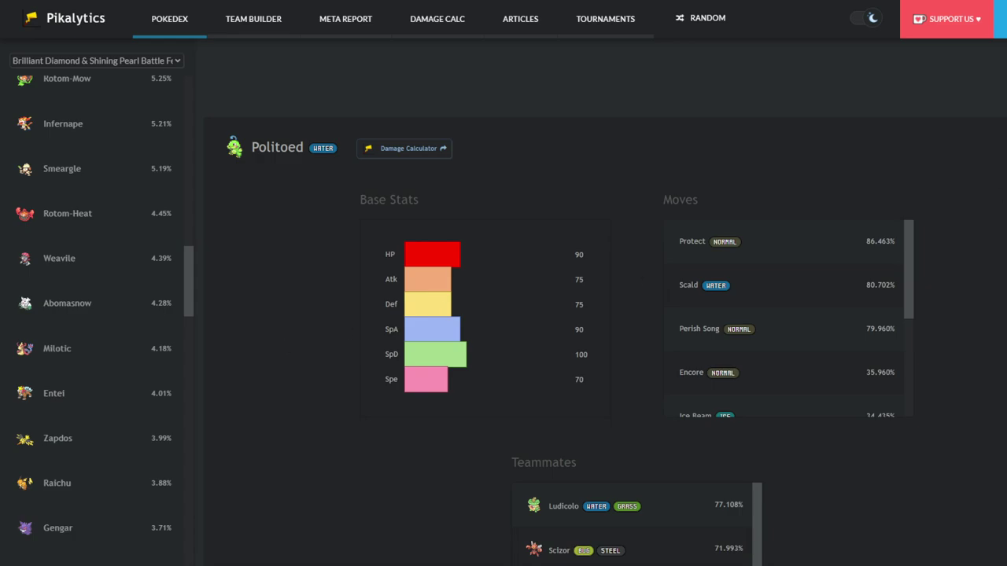
pyautogui.click(149, 355)
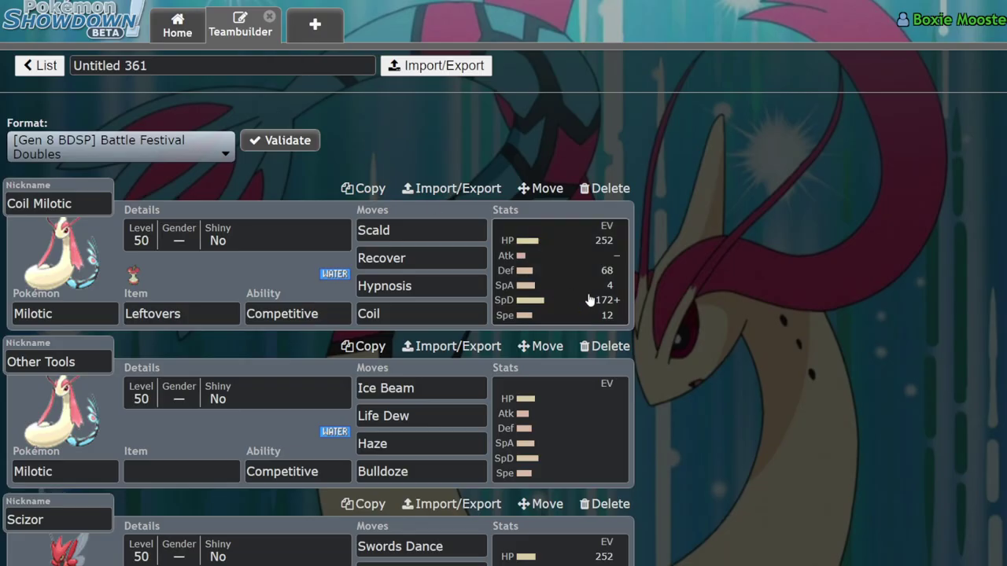
# Switch to the Pokémon Showdown teambuilder and open the EV spread of the Coil Milotic set
pyautogui.click(588, 296)
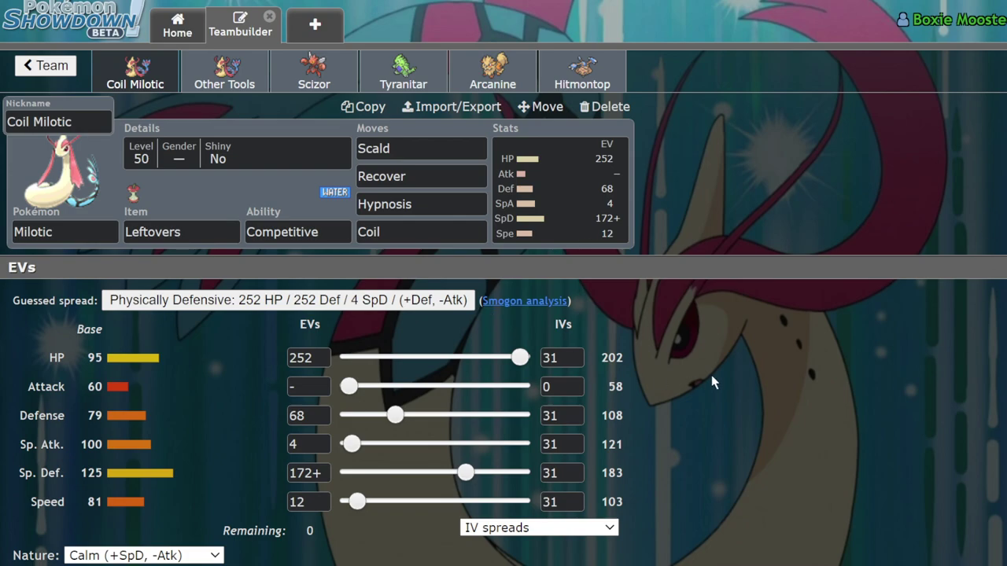
pyautogui.click(558, 224)
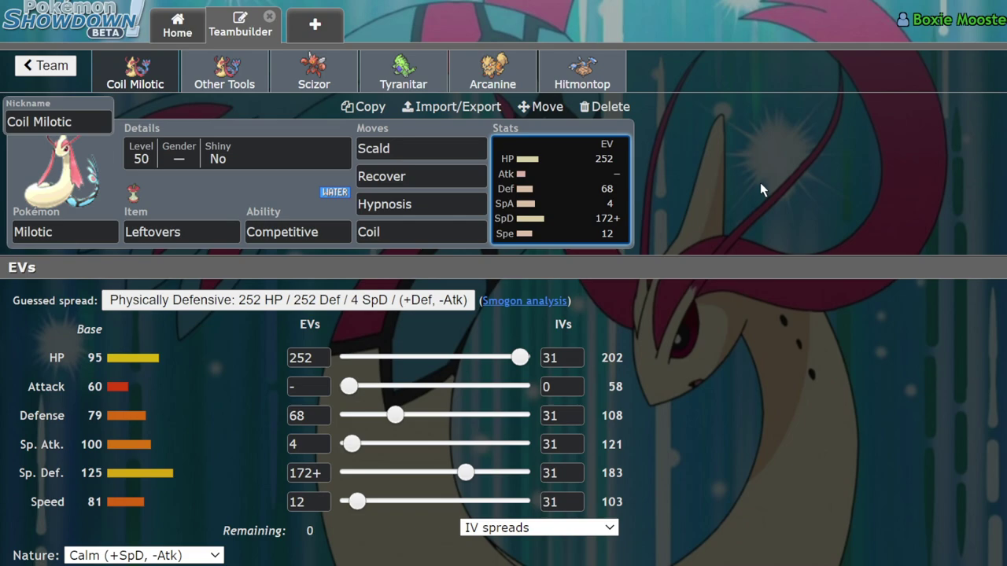
# Set Coil Milotic's first move to Muddy Water
pyautogui.hotkey('shift', 'Tab')
pyautogui.hotkey('shift', 'Tab')
pyautogui.hotkey('shift', 'Tab')
pyautogui.hotkey('shift', 'Tab')
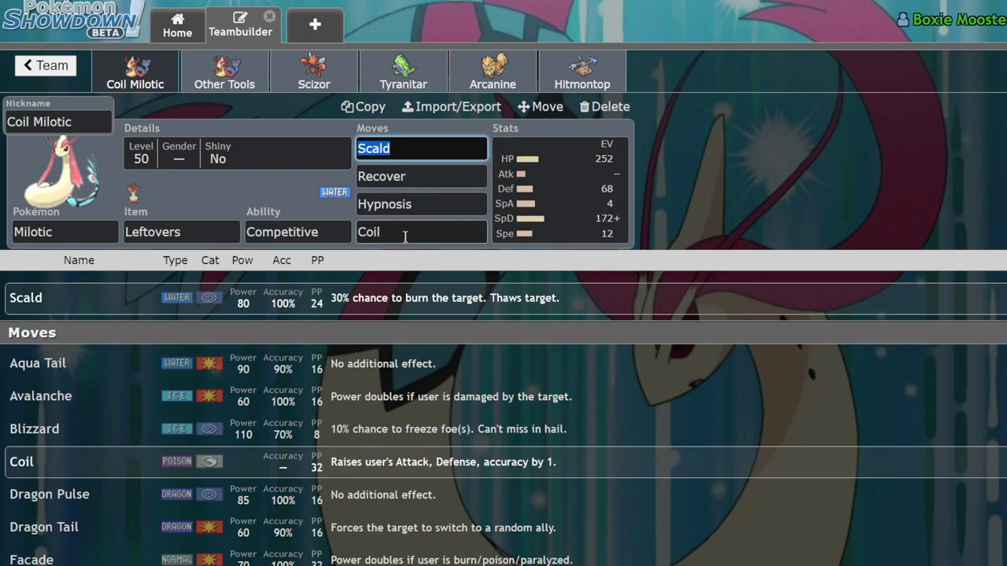
pyautogui.write('mudd')
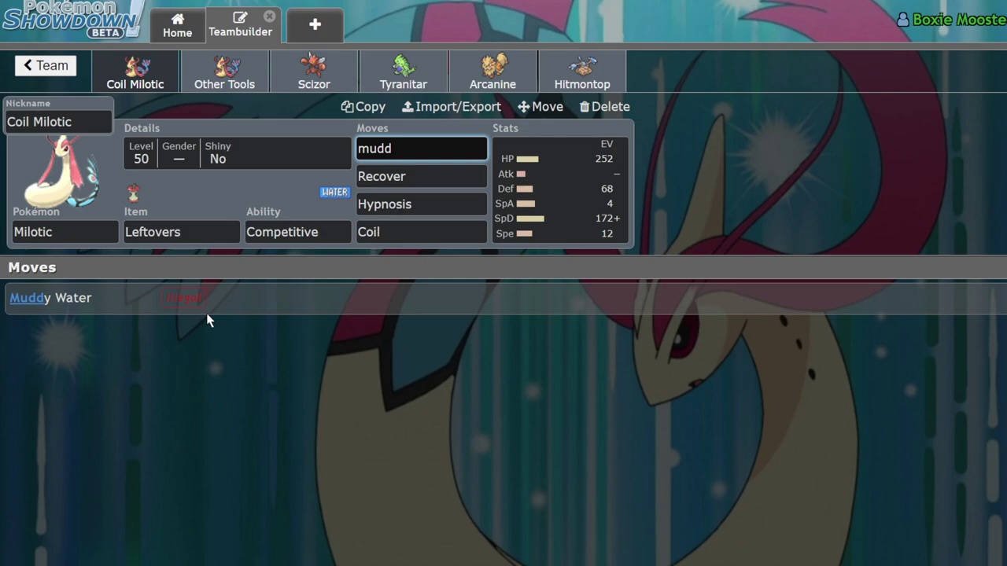
pyautogui.press('Return')
pyautogui.hotkey('shift', 'Tab')
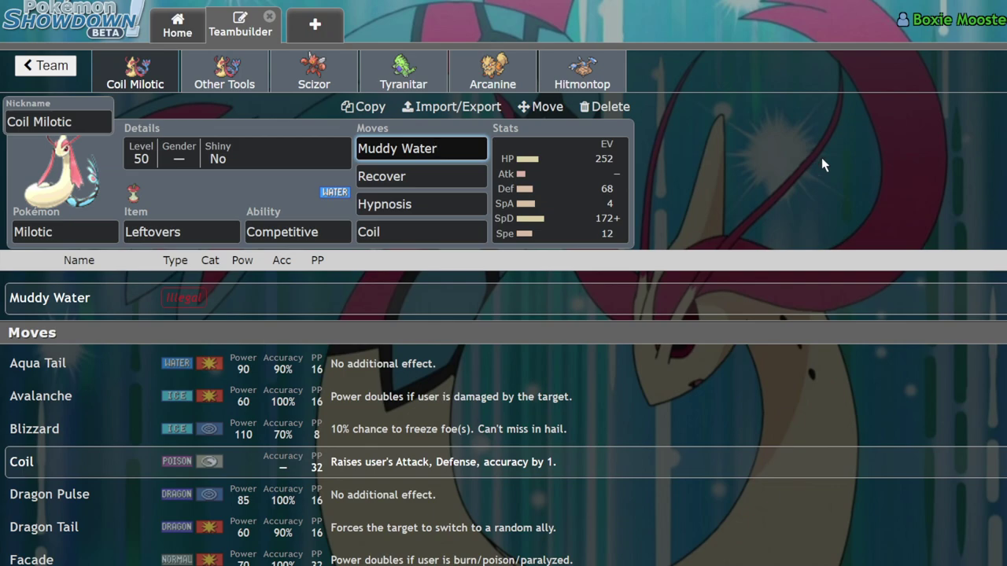
# Review Coil Milotic's Hypnosis, Coil and Muddy Water moves alongside its EV spread, and view the Arcanine set
pyautogui.click(442, 205)
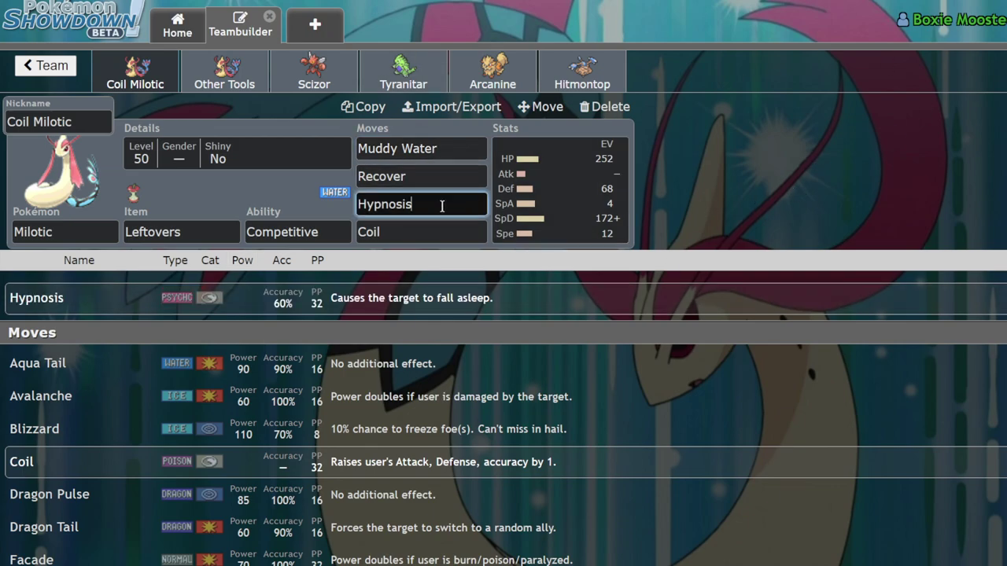
pyautogui.click(407, 228)
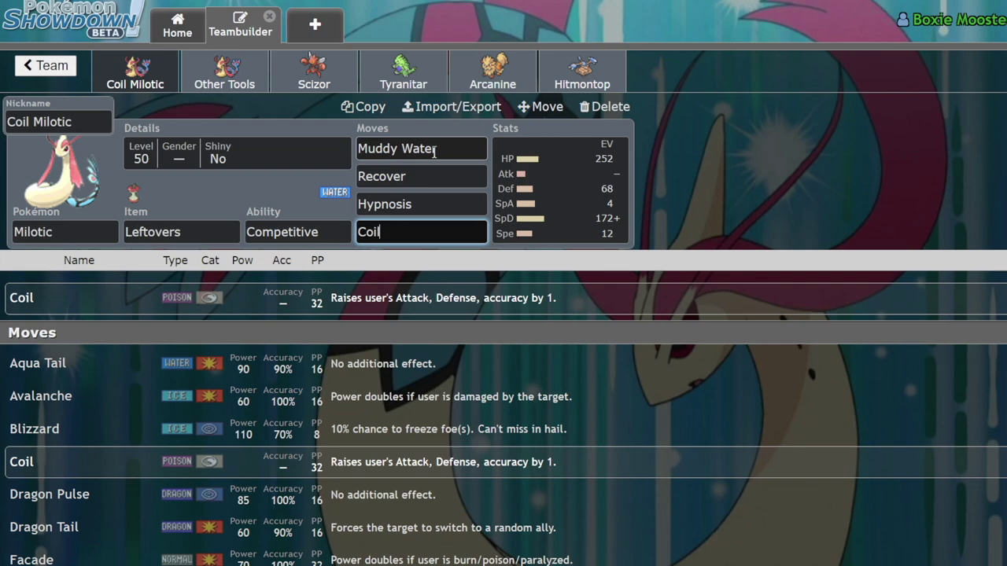
pyautogui.click(434, 152)
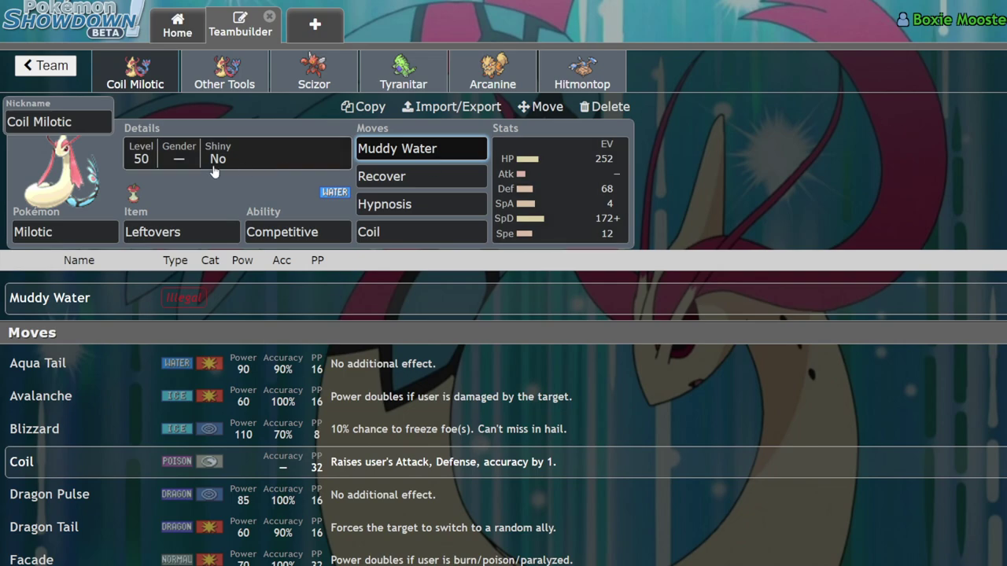
pyautogui.tripleClick(434, 151)
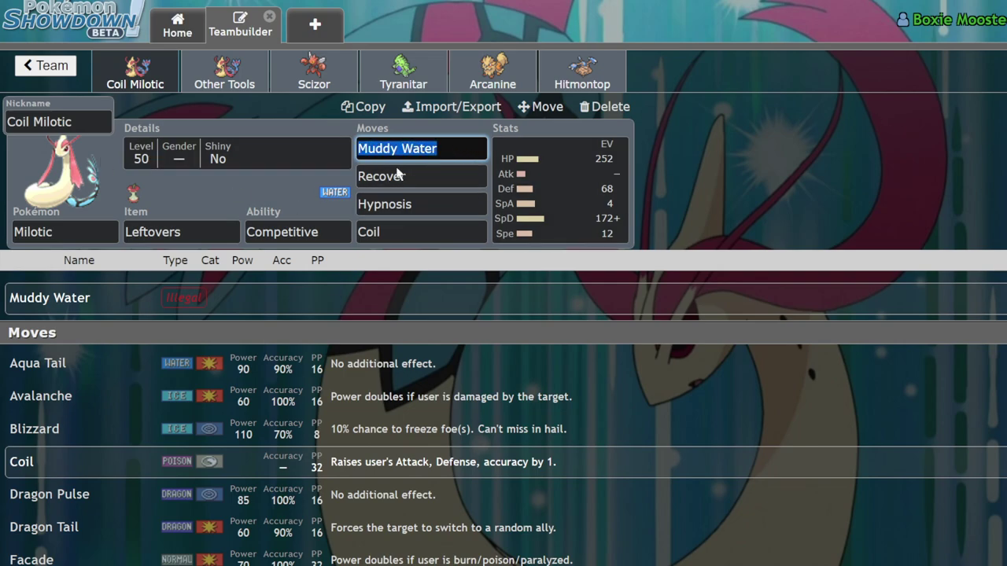
pyautogui.click(431, 232)
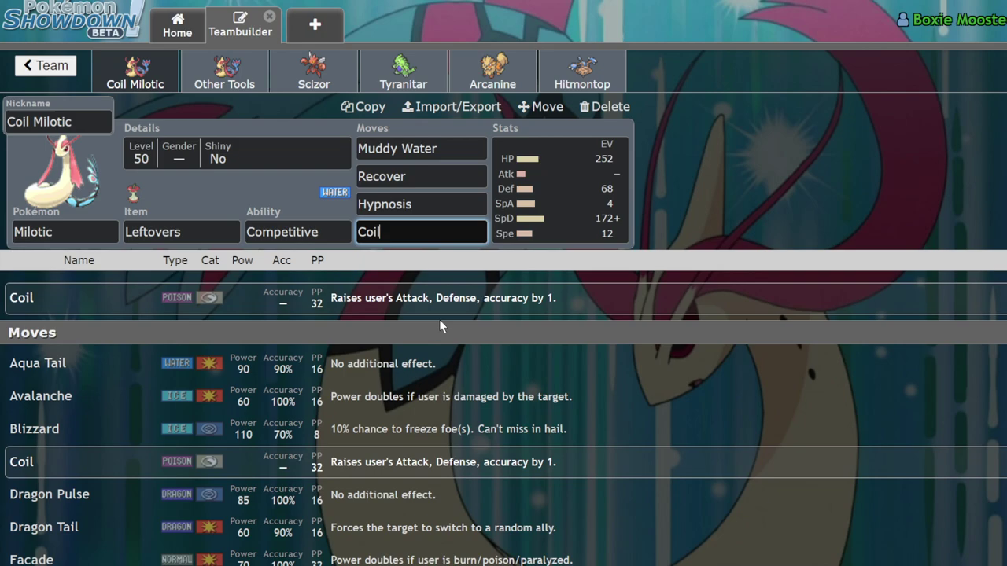
pyautogui.click(561, 237)
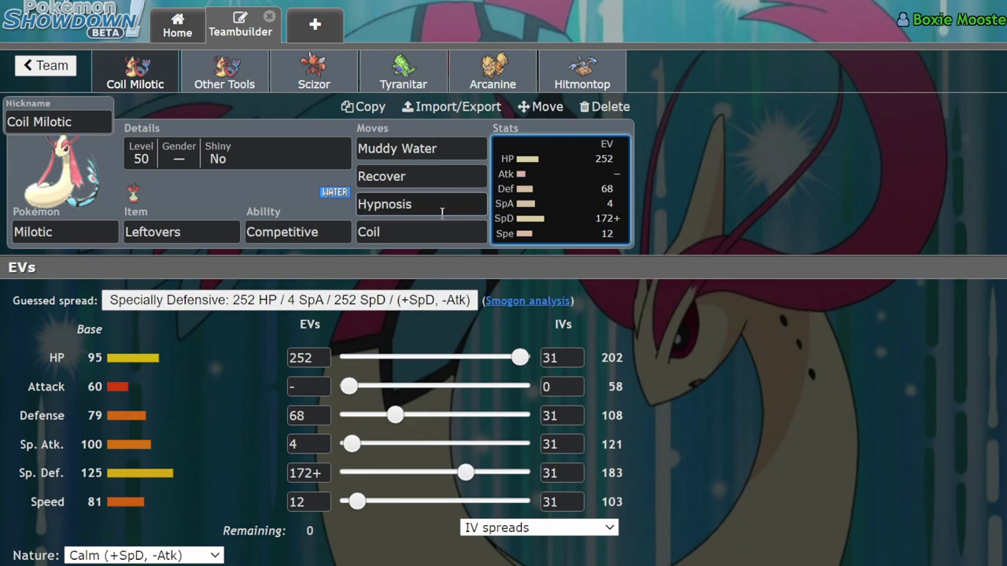
pyautogui.click(460, 230)
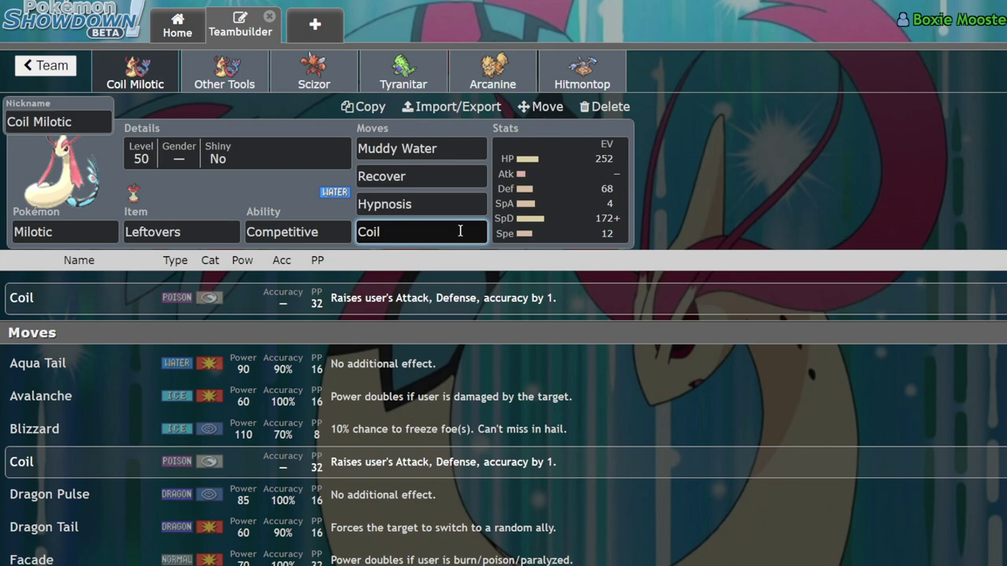
pyautogui.click(592, 215)
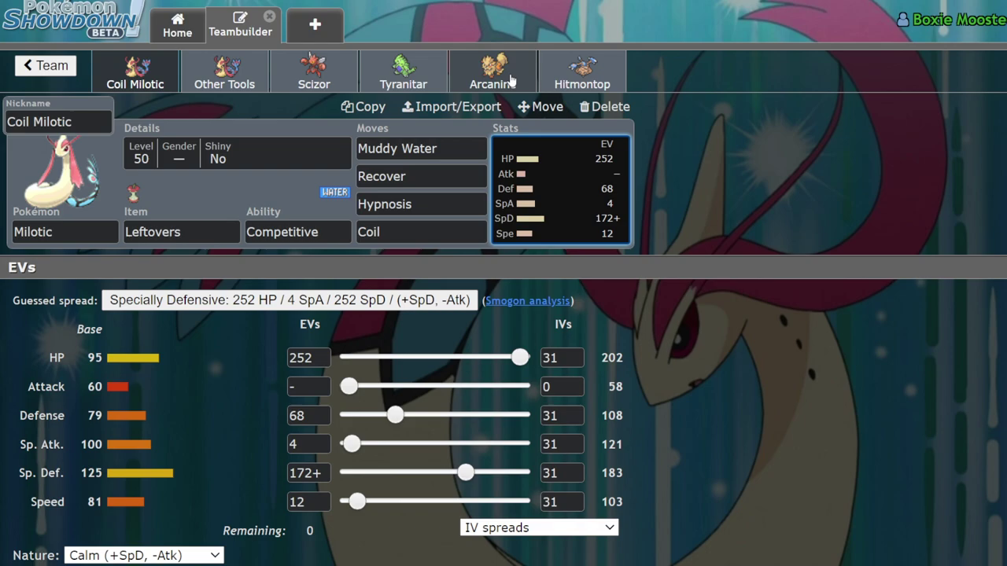
pyautogui.click(510, 79)
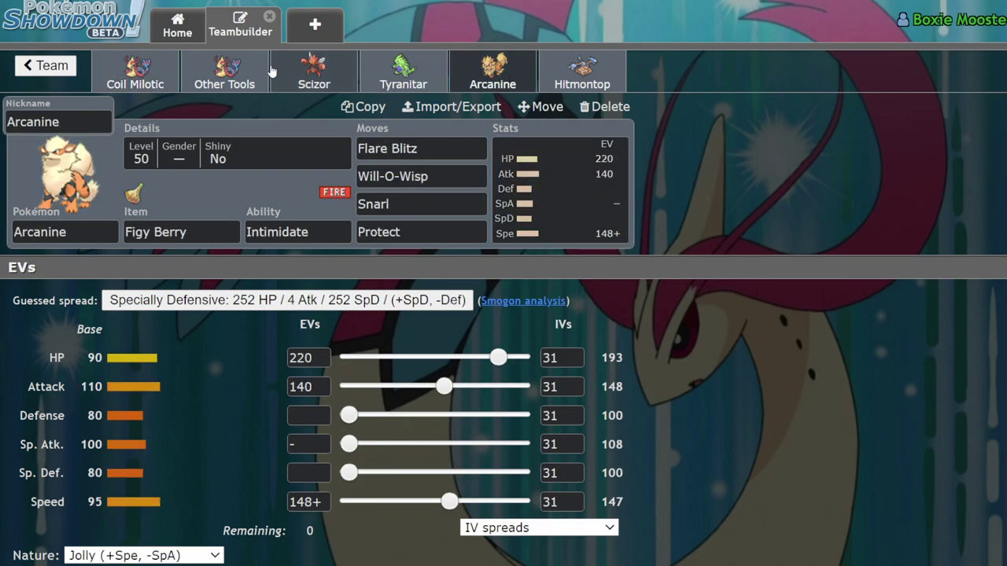
# Return to the Coil Milotic set and change its first move back to Scald
pyautogui.click(135, 71)
pyautogui.click(466, 147)
pyautogui.hotkey('ctrl', 'a')
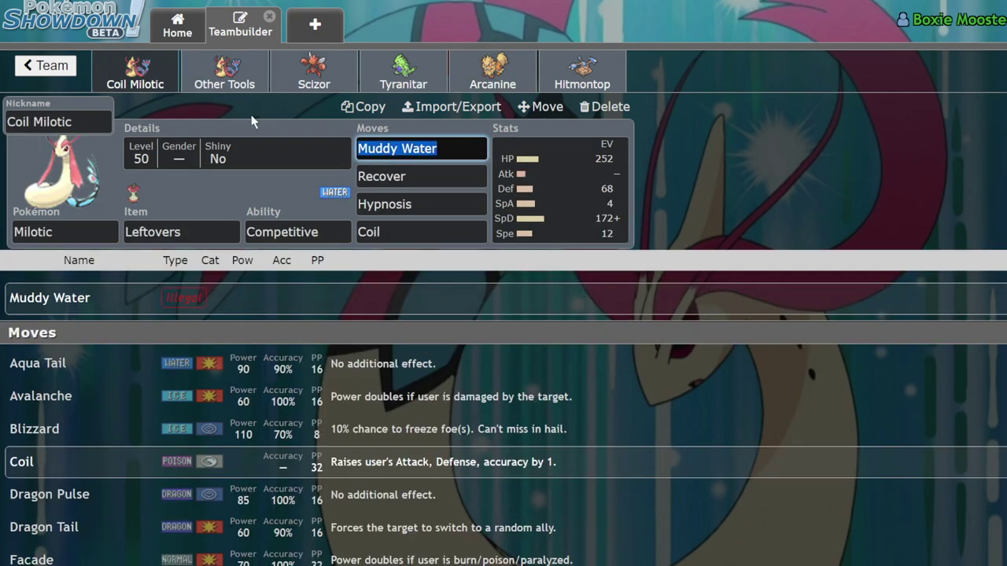
pyautogui.write('scal')
pyautogui.press('Return')
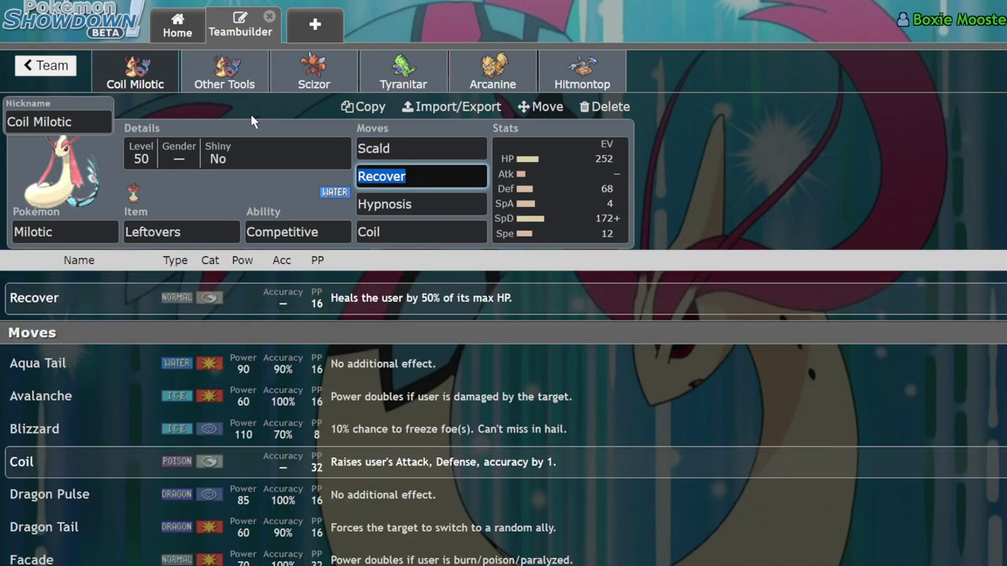
# Examine the details of Coil Milotic's four moves, Scald, Recover, Hypnosis and Coil, and its EV spread
pyautogui.click(468, 147)
pyautogui.click(424, 181)
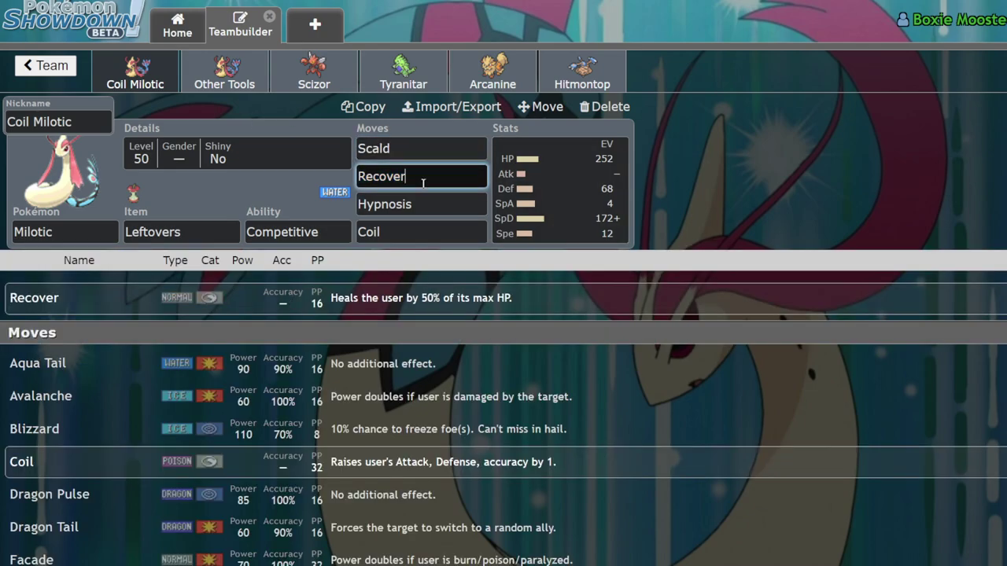
pyautogui.click(425, 205)
pyautogui.click(439, 234)
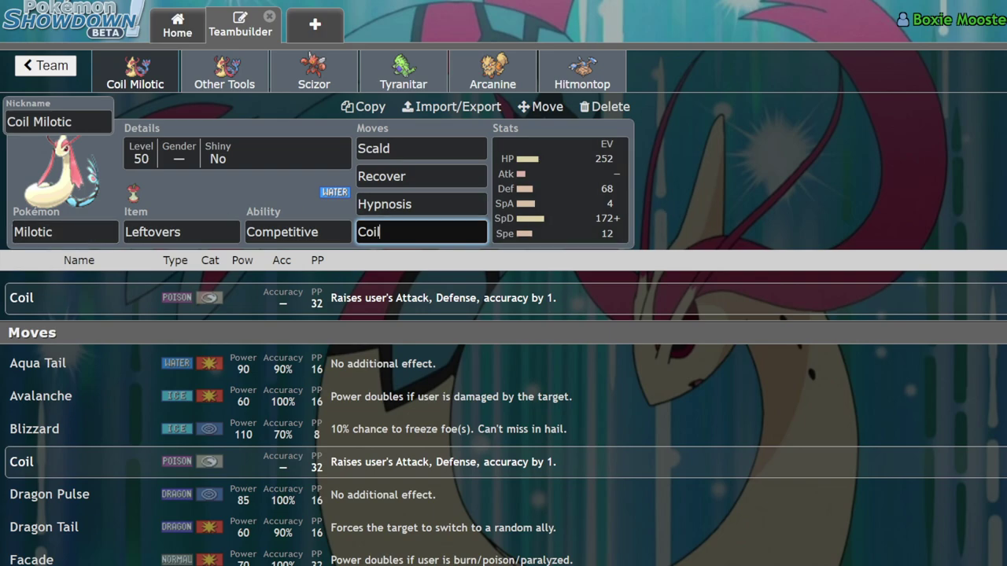
pyautogui.click(566, 232)
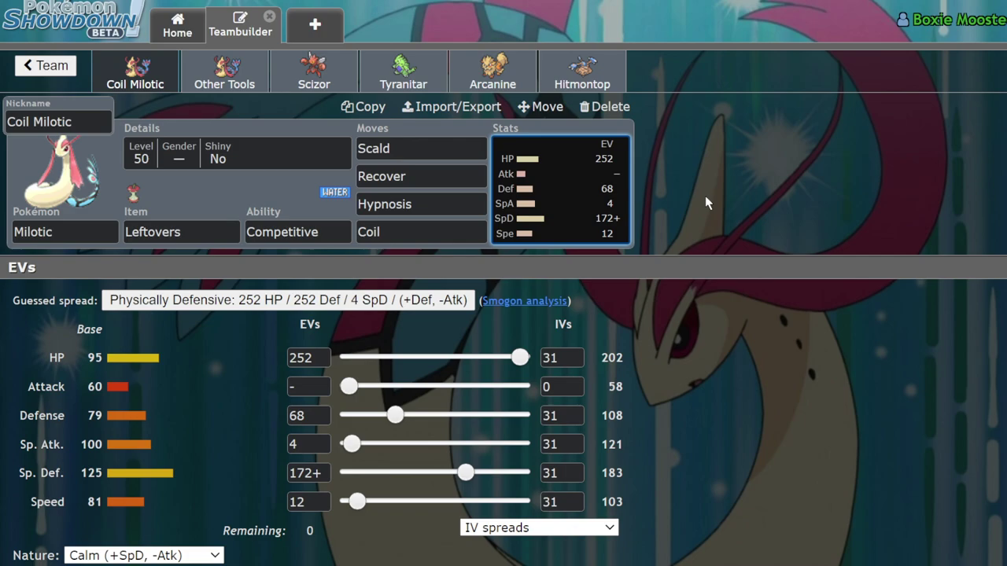
pyautogui.click(438, 148)
pyautogui.click(459, 207)
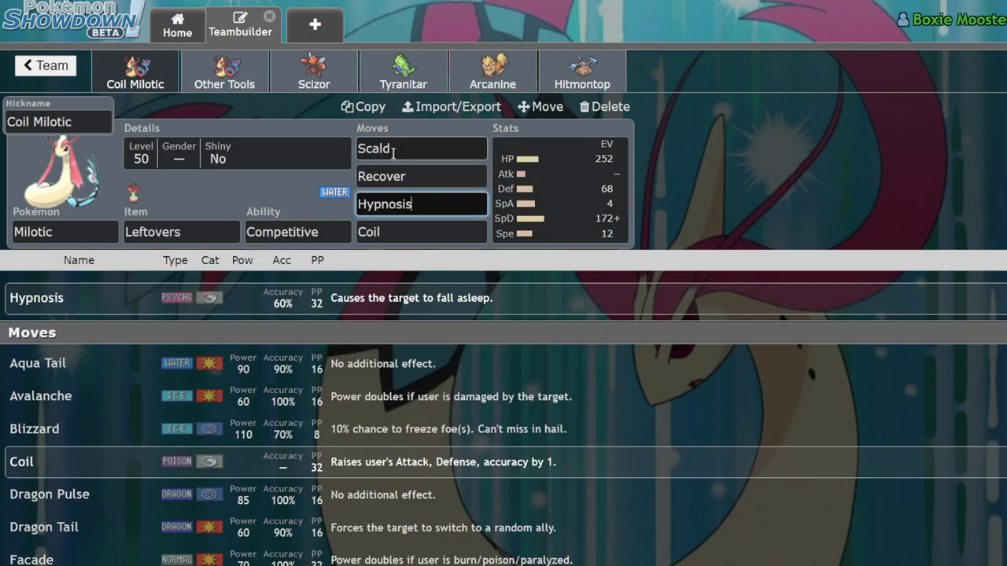
pyautogui.click(464, 149)
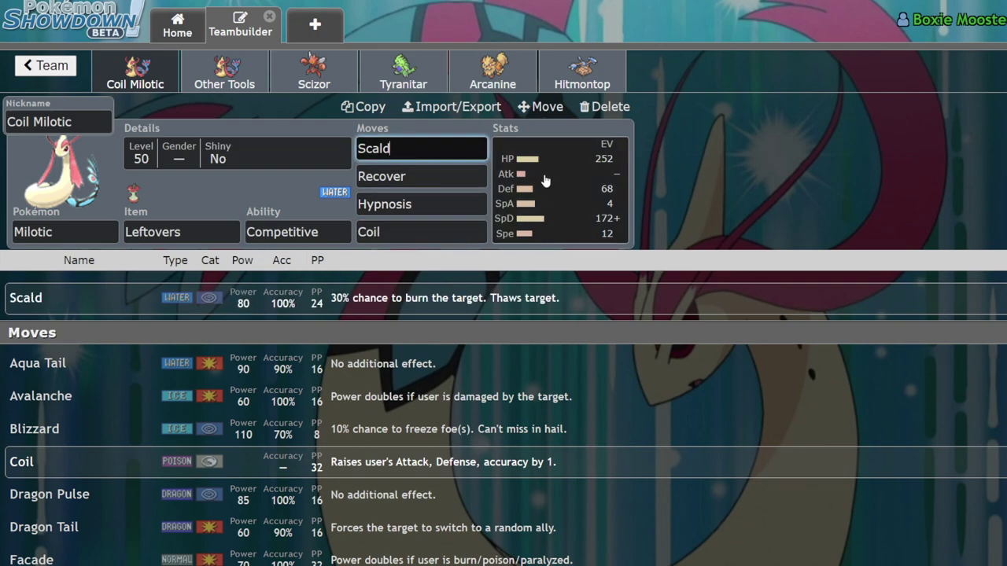
# Glance at the Hitmontop set and view the ability options of the Coil Milotic set
pyautogui.click(582, 71)
pyautogui.click(140, 66)
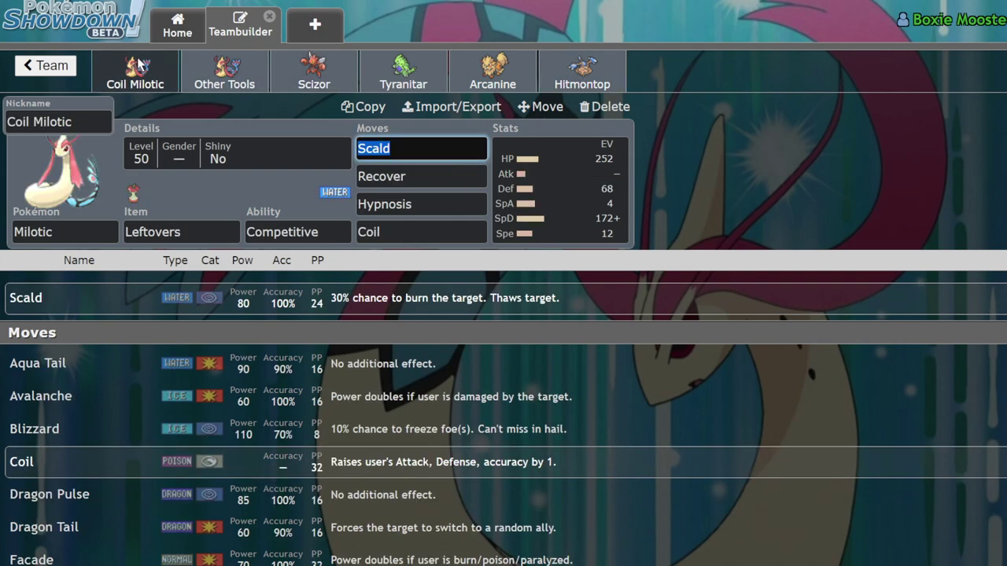
pyautogui.click(281, 232)
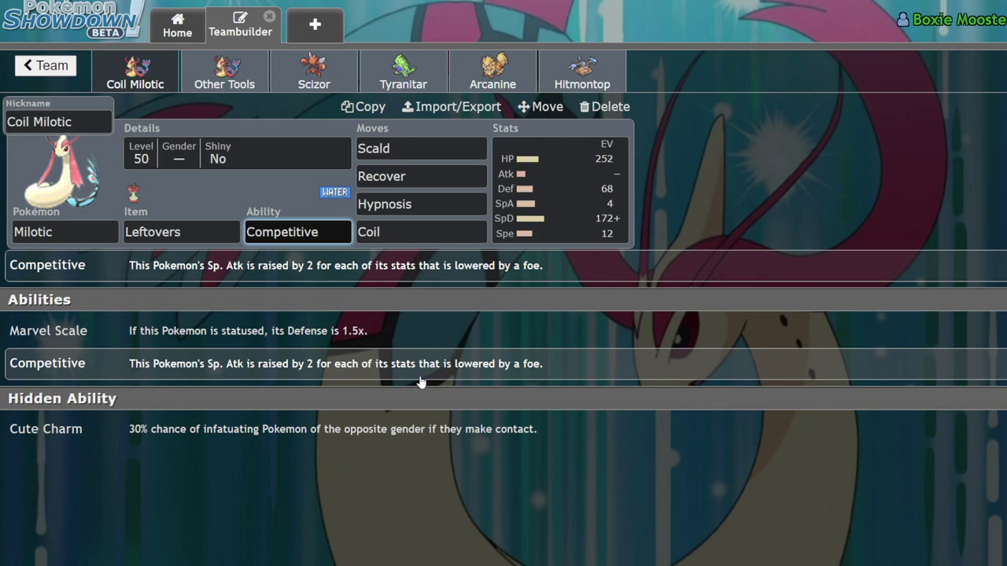
# Look over the Tyranitar and Scizor sets and reopen Coil Milotic's EV spread
pyautogui.click(274, 59)
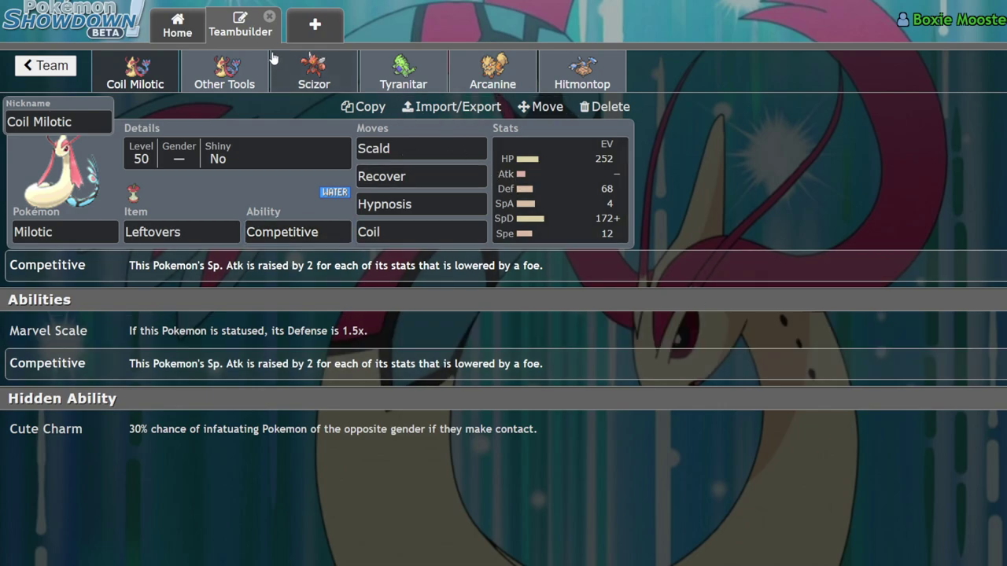
pyautogui.click(367, 64)
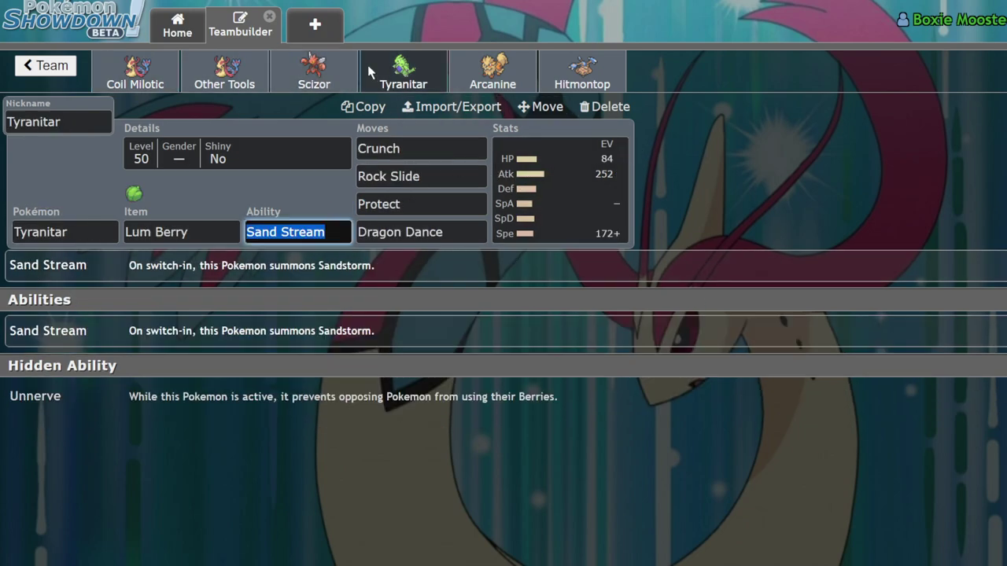
pyautogui.click(313, 74)
pyautogui.click(385, 71)
pyautogui.click(306, 87)
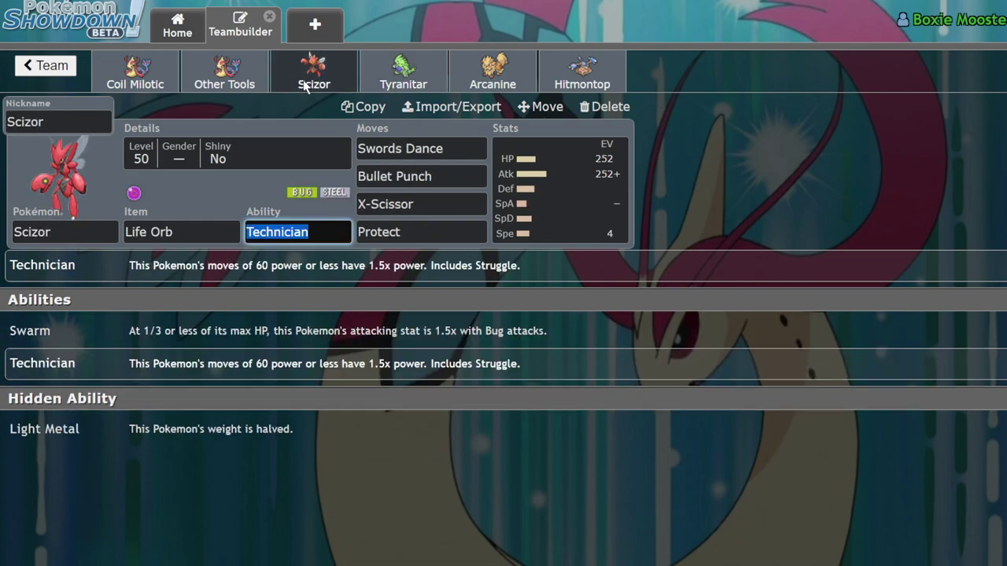
pyautogui.click(148, 85)
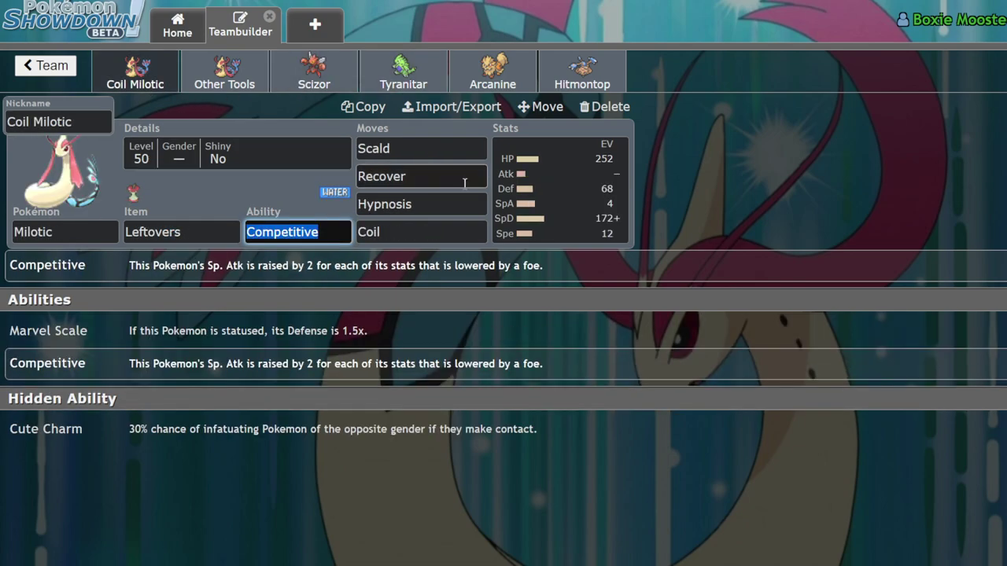
pyautogui.click(630, 224)
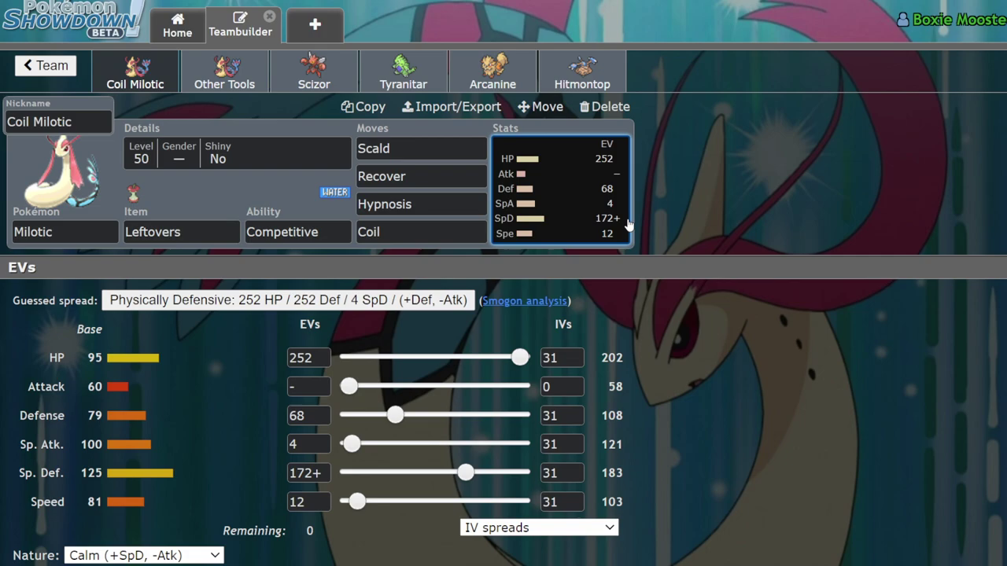
# Look over the Arcanine, Hitmontop, Scizor and Tyranitar sets, and return to the Coil Milotic set
pyautogui.click(475, 81)
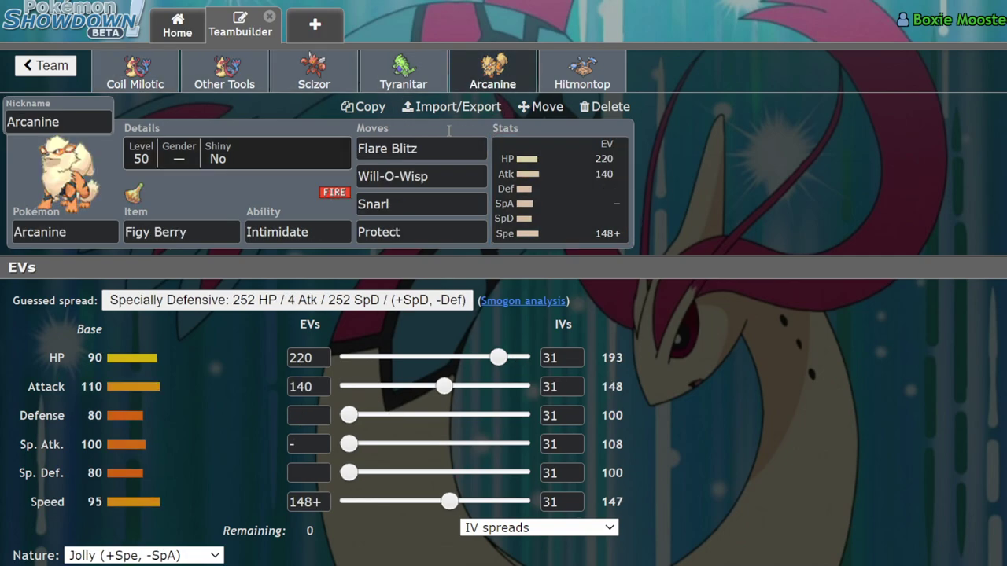
pyautogui.click(606, 83)
pyautogui.click(496, 69)
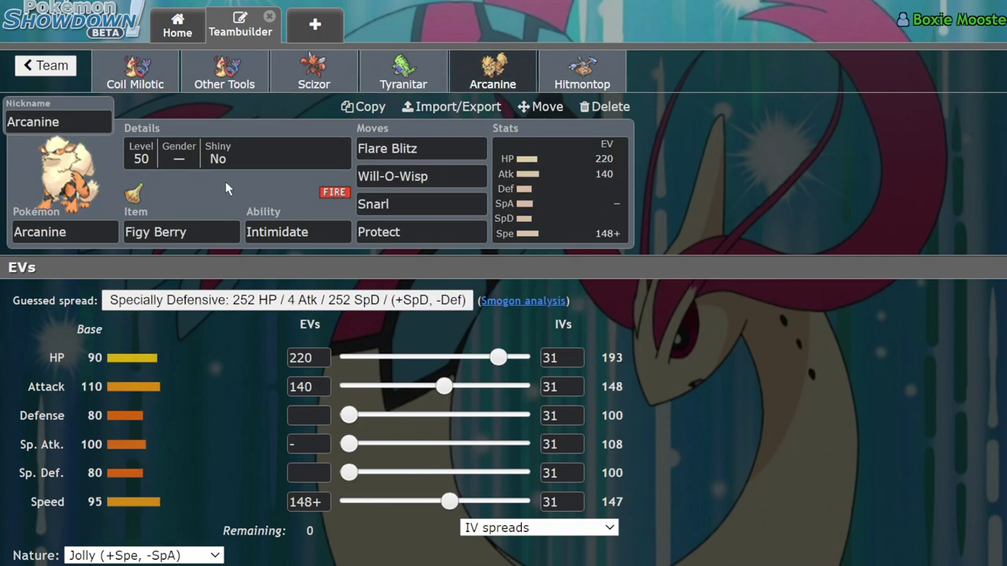
pyautogui.click(314, 72)
pyautogui.click(403, 73)
pyautogui.click(314, 73)
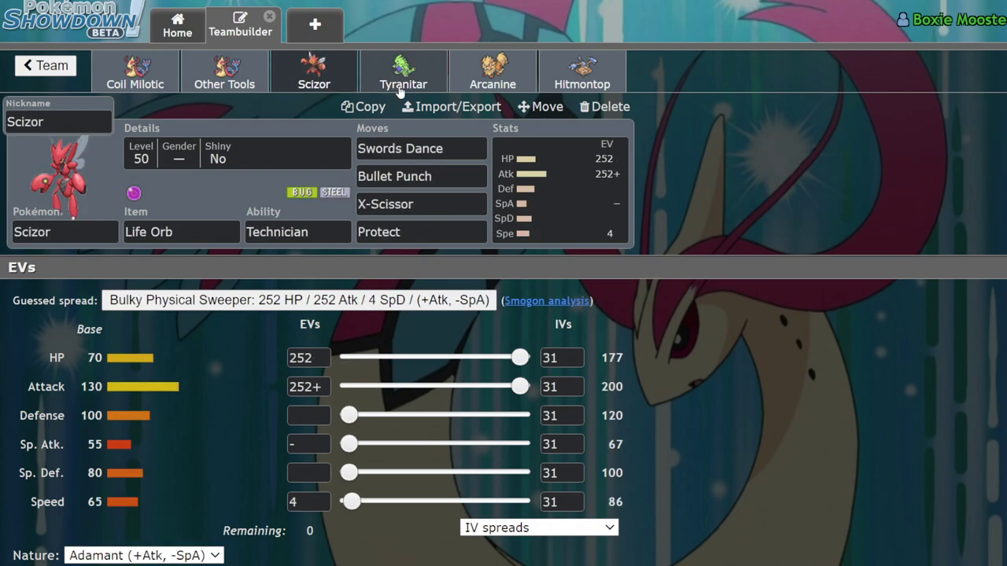
pyautogui.click(145, 70)
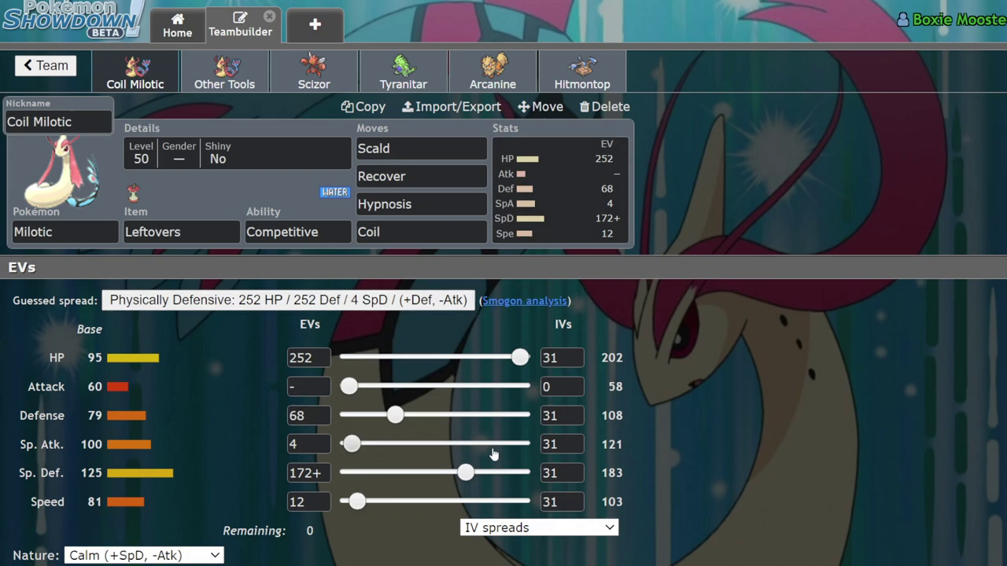
# View Coil Milotic's Hypnosis details, glance at the Tyranitar and Scizor sets, and go back to Coil Milotic
pyautogui.click(421, 206)
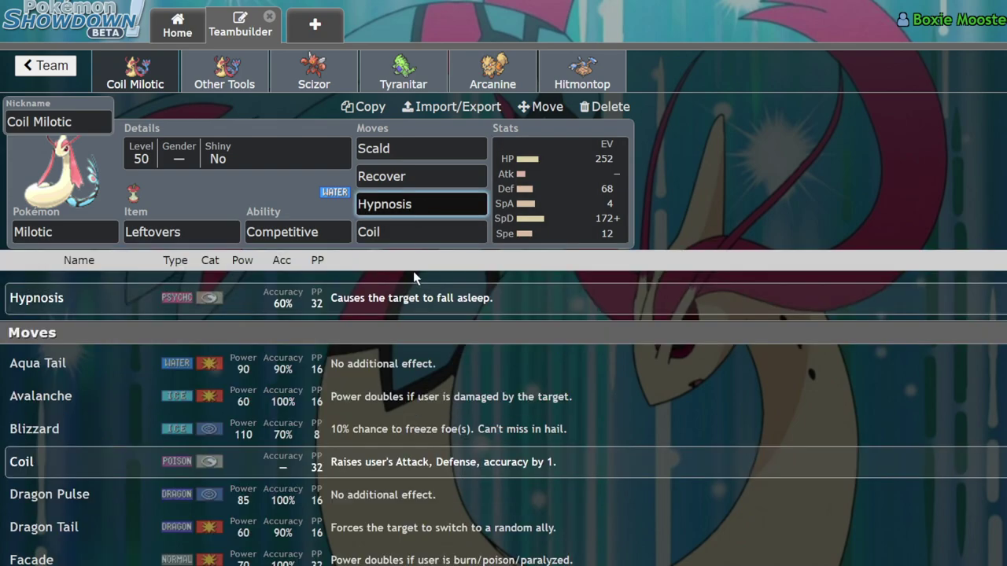
pyautogui.click(403, 71)
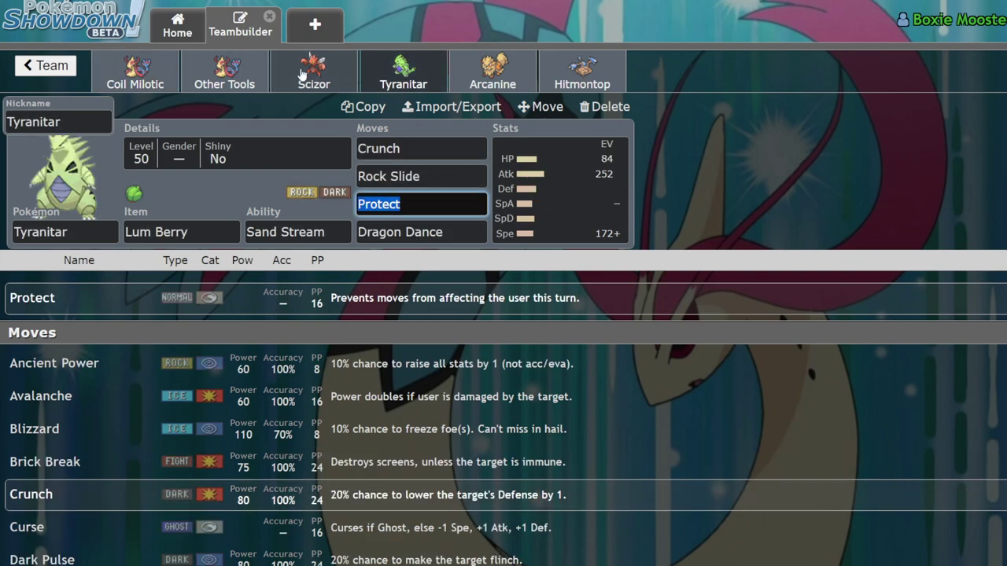
pyautogui.click(309, 71)
pyautogui.click(366, 75)
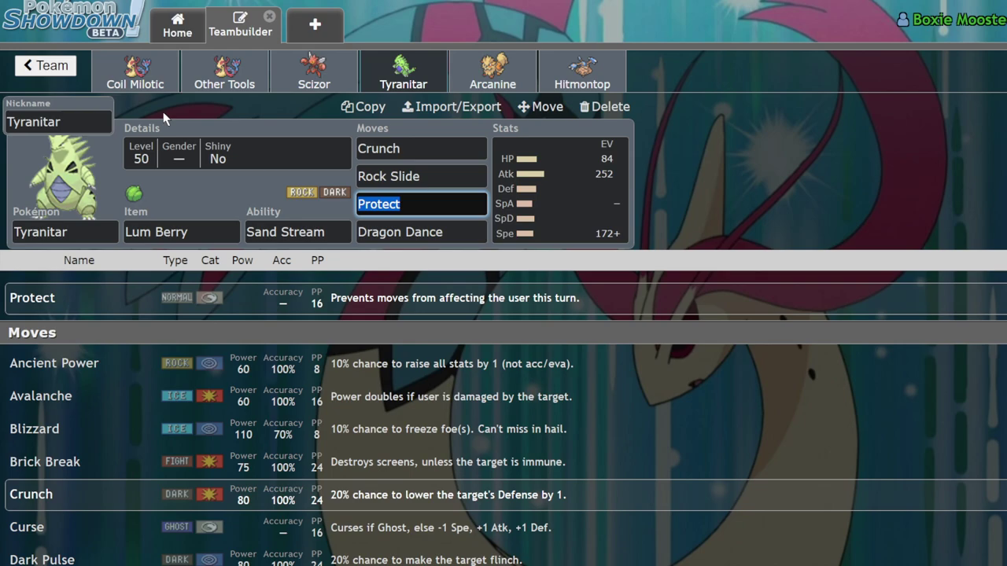
pyautogui.click(128, 78)
pyautogui.click(456, 220)
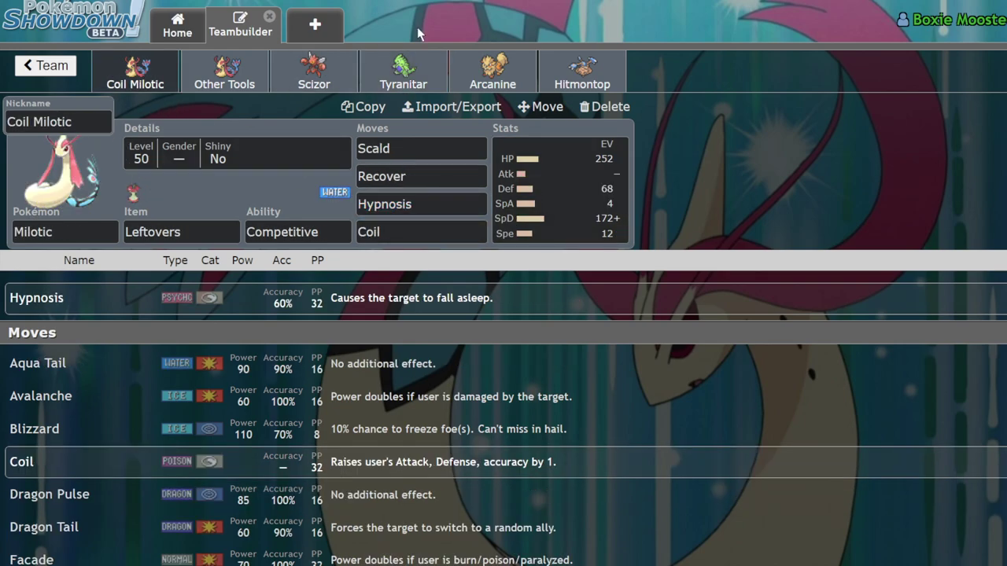
# Check the Scizor set and its EV spread against the Coil Milotic set
pyautogui.click(313, 71)
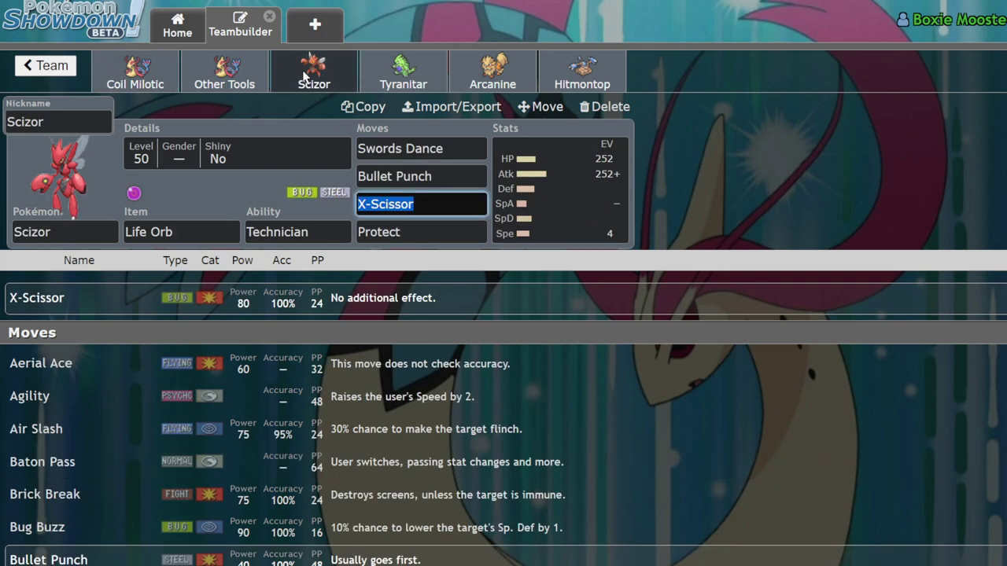
pyautogui.click(144, 89)
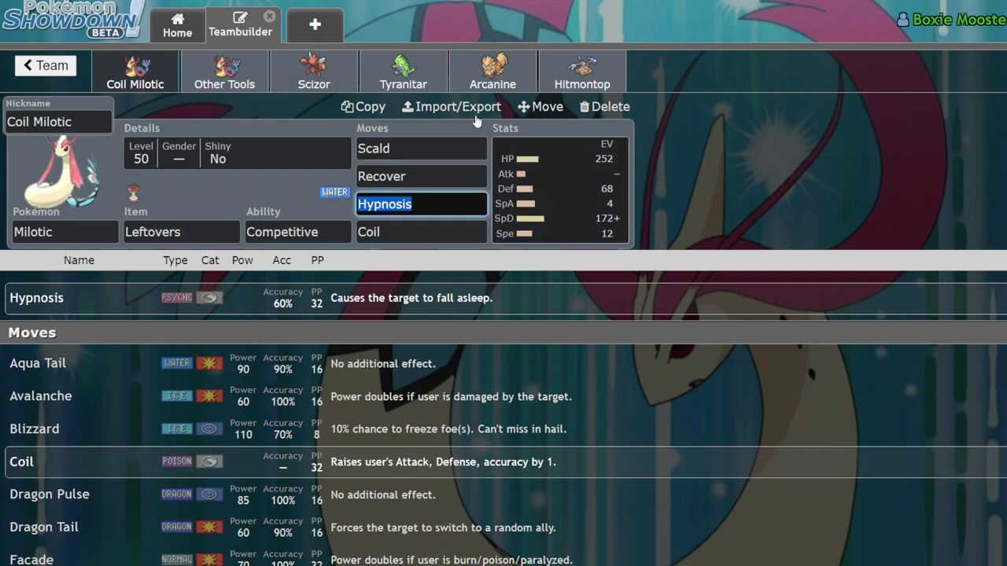
pyautogui.click(314, 71)
pyautogui.click(571, 192)
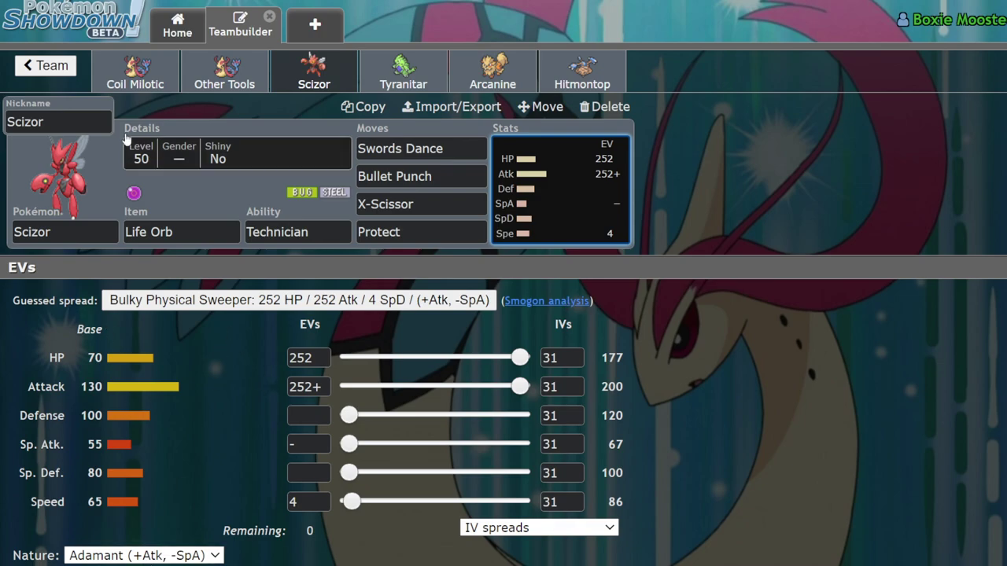
pyautogui.click(124, 66)
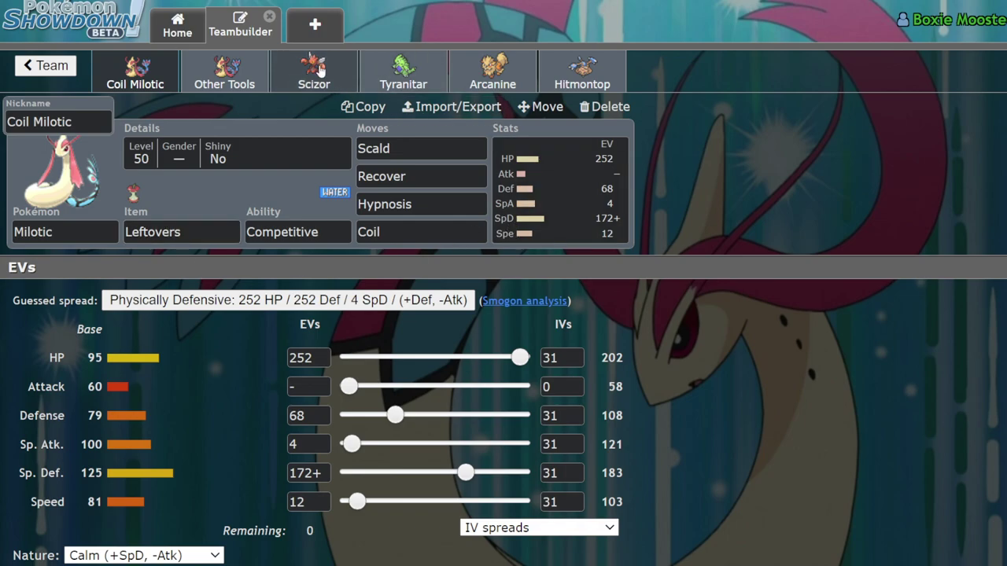
# Compare the EV spreads of Scizor and Tyranitar with Coil Milotic's spread
pyautogui.click(321, 71)
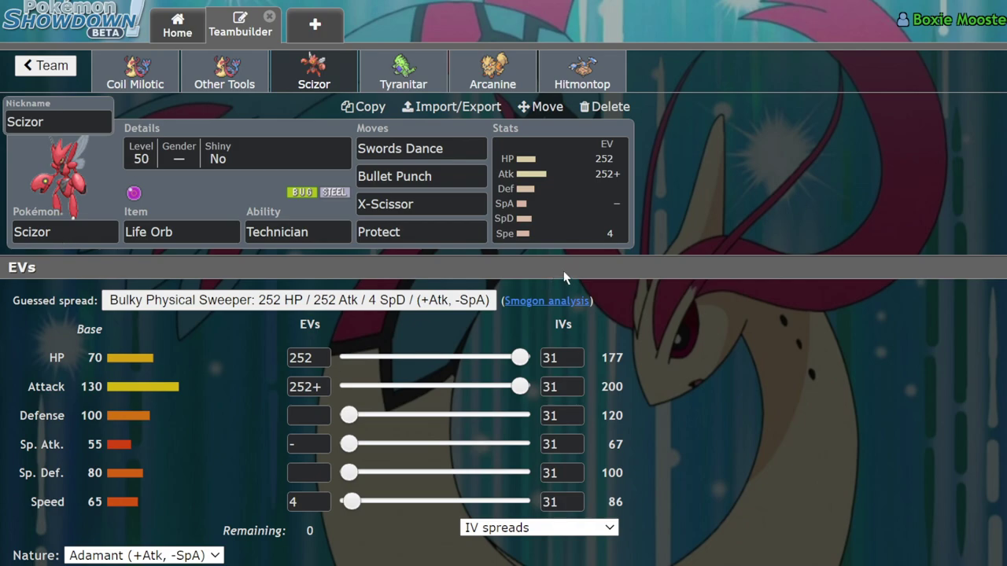
pyautogui.click(383, 66)
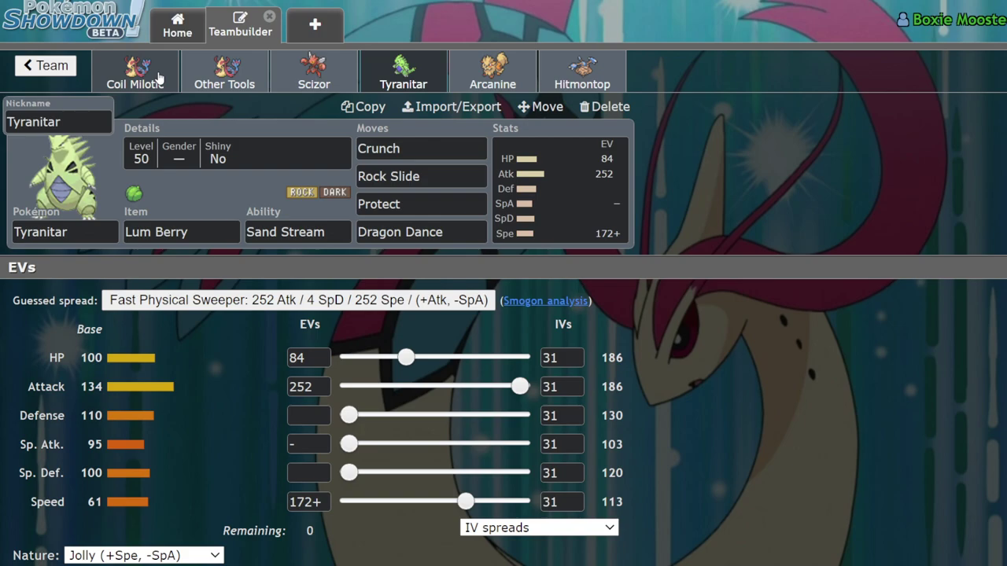
pyautogui.click(159, 77)
pyautogui.click(397, 69)
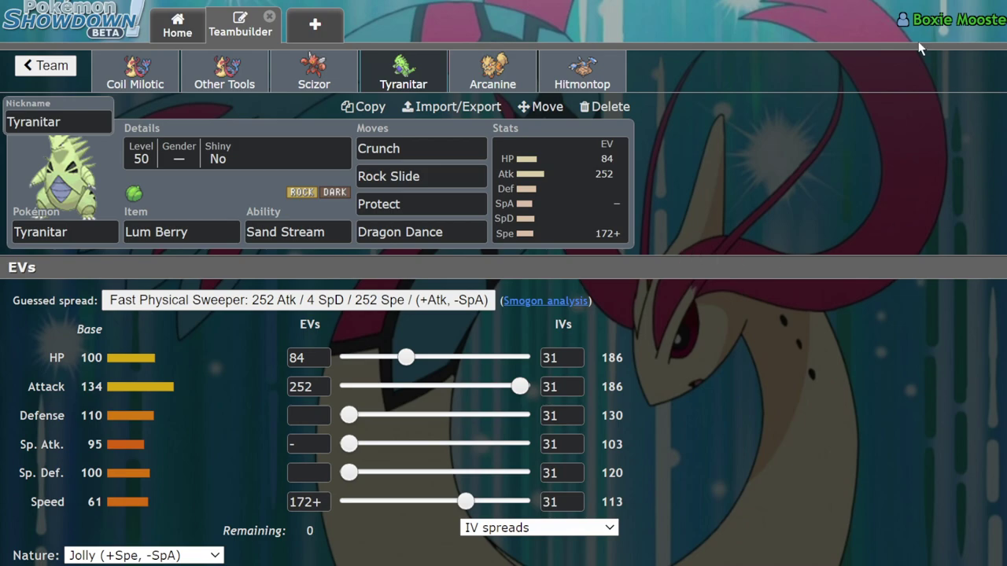
pyautogui.click(137, 73)
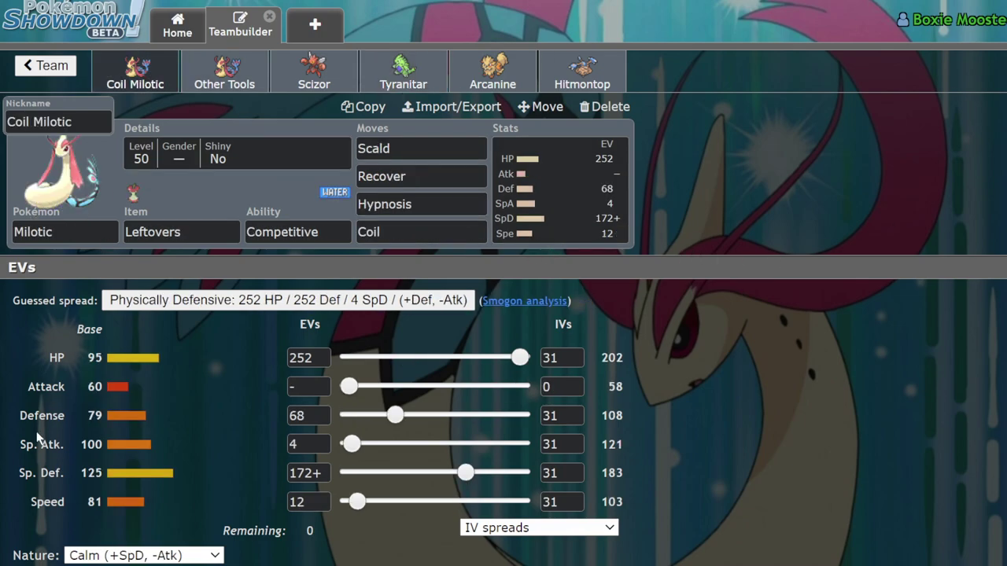
# View the details of Tyranitar's Crunch and of Coil Milotic's Scald and Coil
pyautogui.click(403, 72)
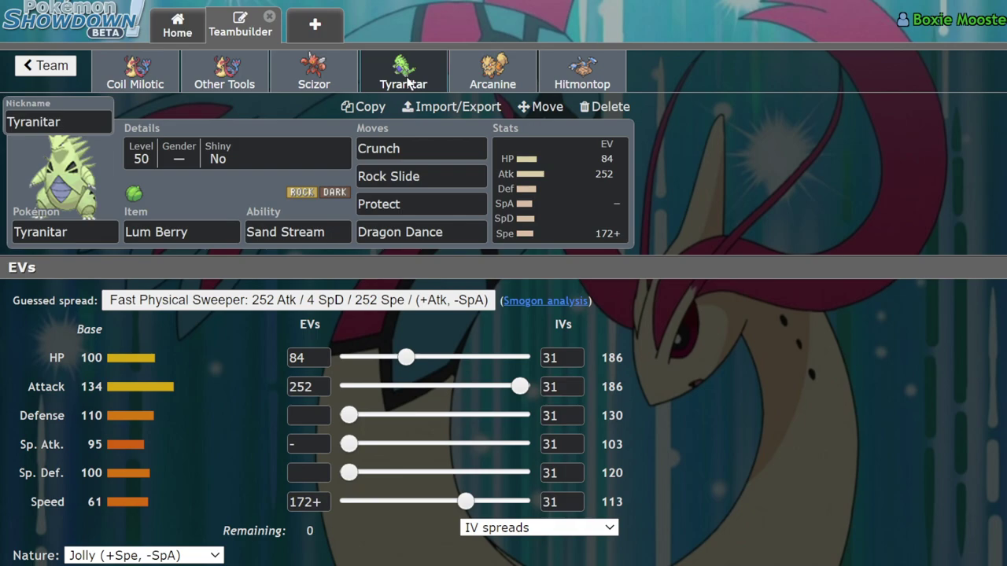
pyautogui.click(416, 150)
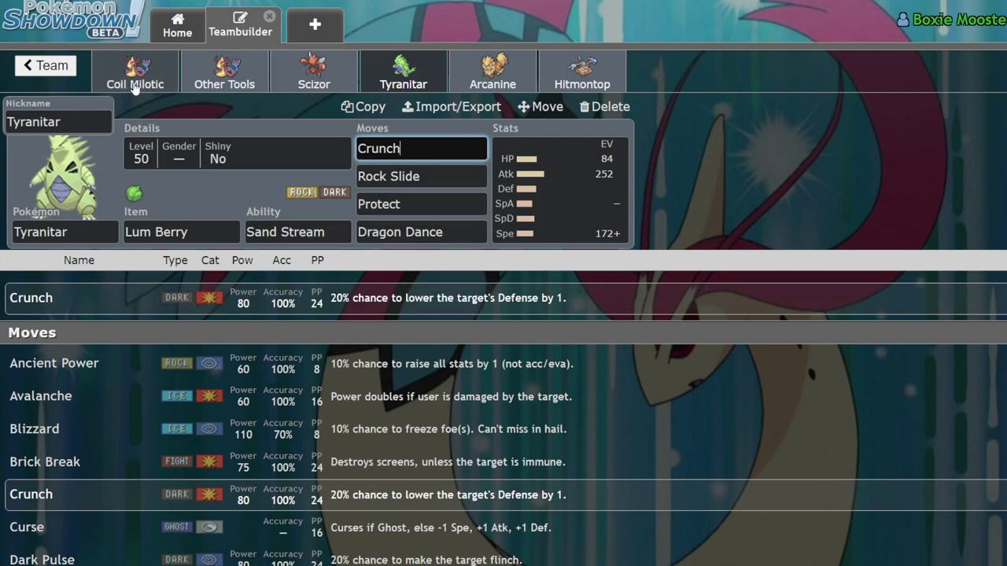
pyautogui.click(142, 82)
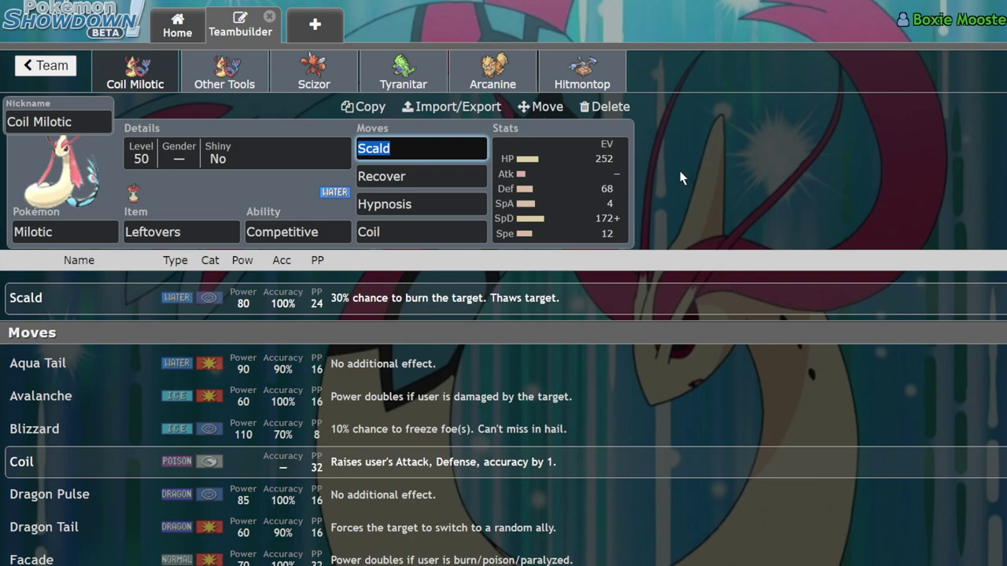
pyautogui.click(440, 235)
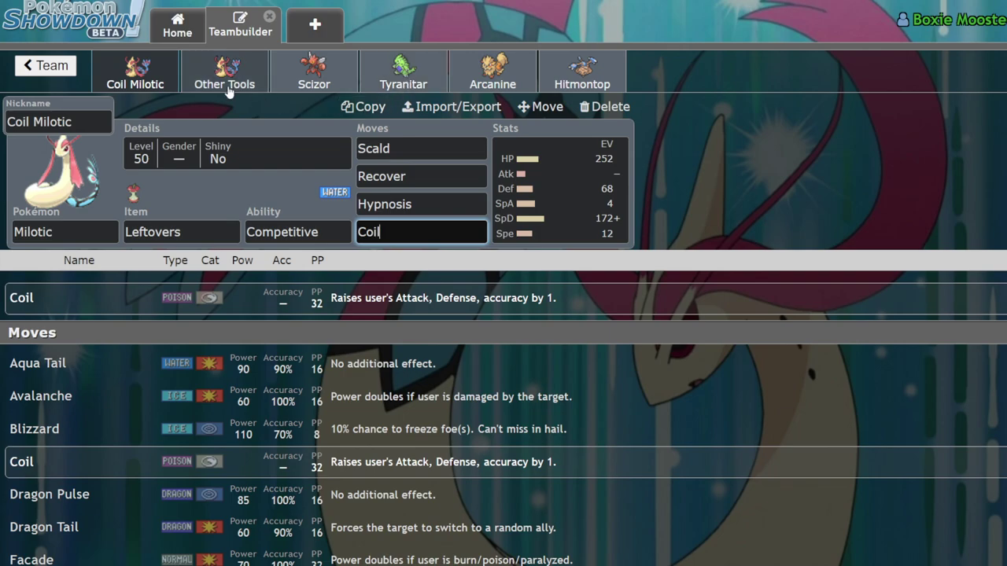
# Review the ability options of Coil Milotic and Tyranitar, and open the Scizor set's abilities
pyautogui.click(305, 230)
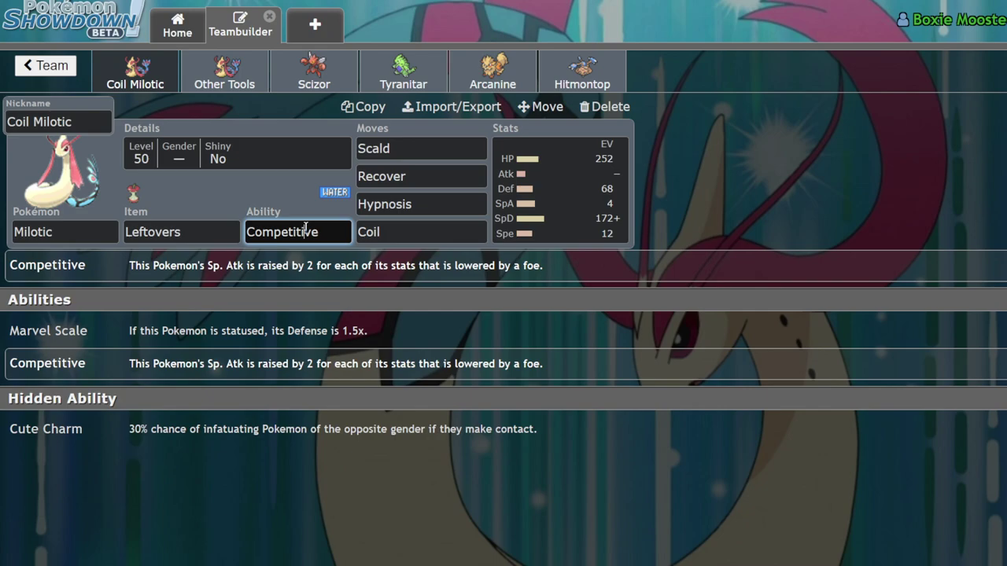
pyautogui.click(376, 87)
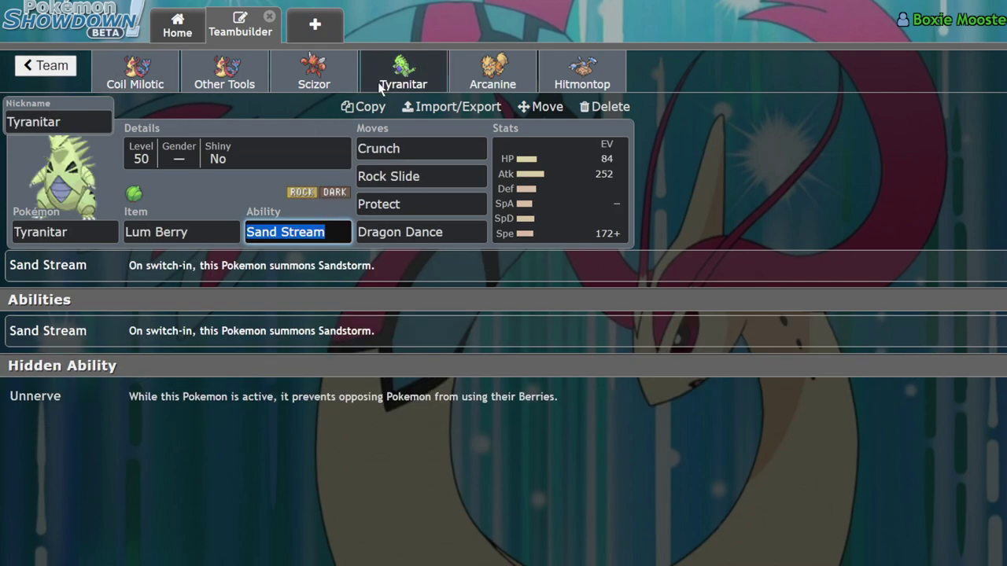
pyautogui.click(109, 88)
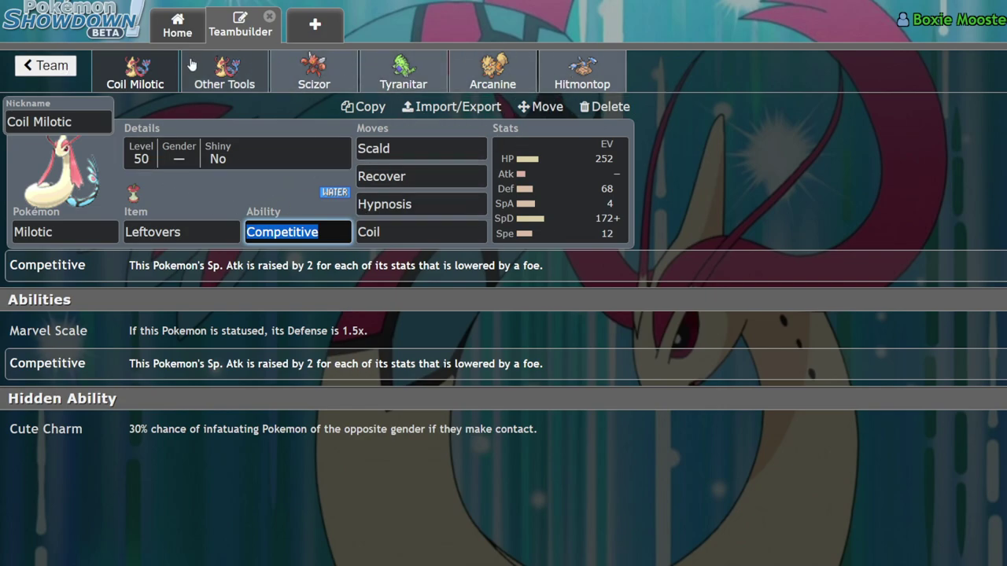
pyautogui.click(353, 84)
pyautogui.click(370, 78)
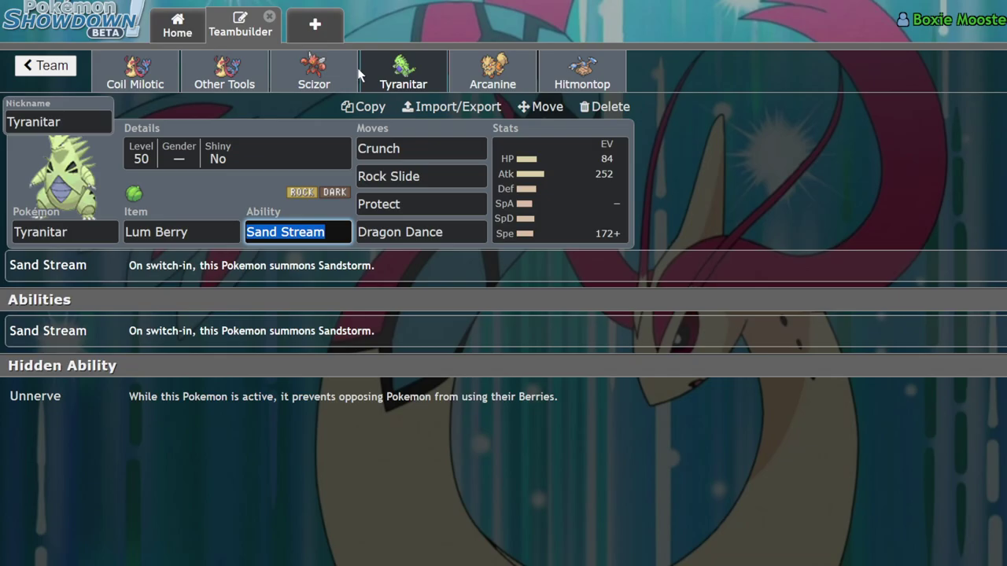
pyautogui.click(358, 76)
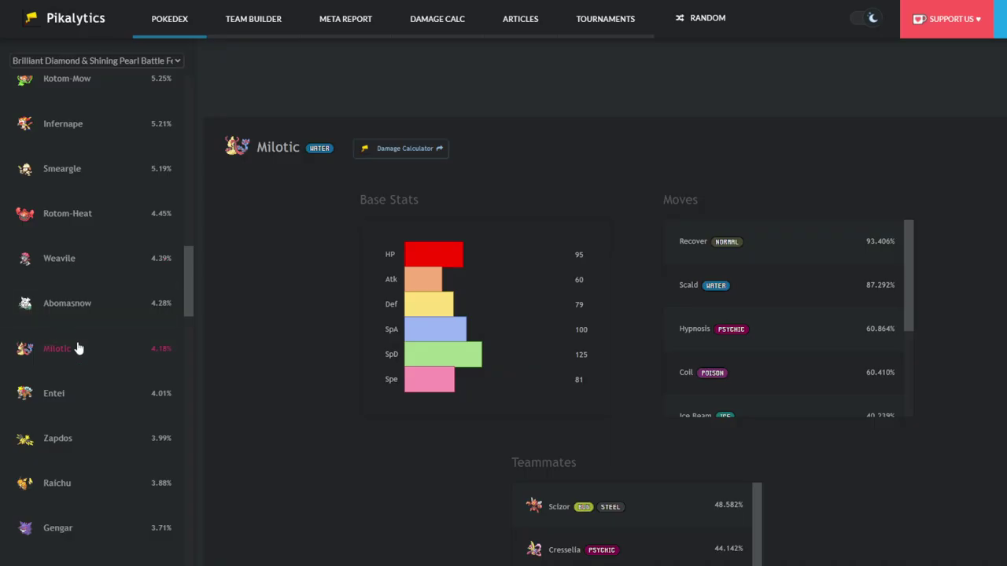
# Switch to Pikalytics and examine Milotic's full list of common teammates, along with its items and abilities
pyautogui.scroll(-3, 559, 315)
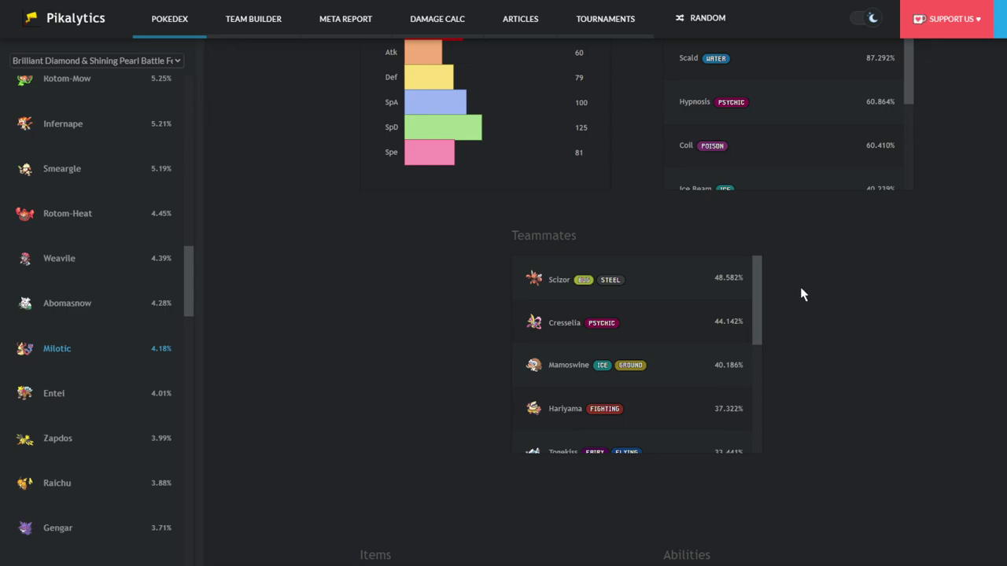
pyautogui.scroll(1, 802, 294)
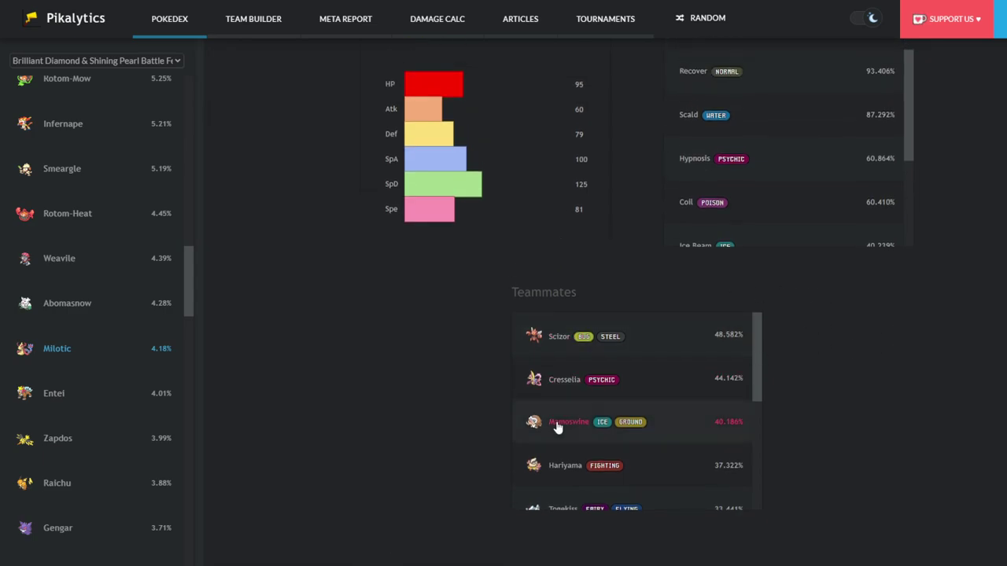
pyautogui.scroll(-4, 590, 425)
pyautogui.scroll(-1, 911, 383)
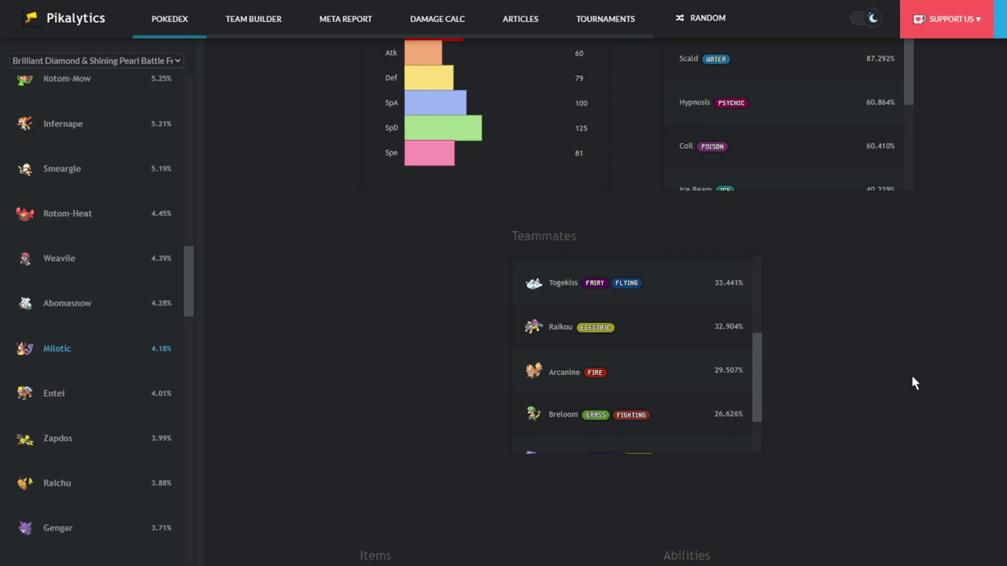
pyautogui.scroll(-2, 640, 373)
pyautogui.scroll(-1, 677, 357)
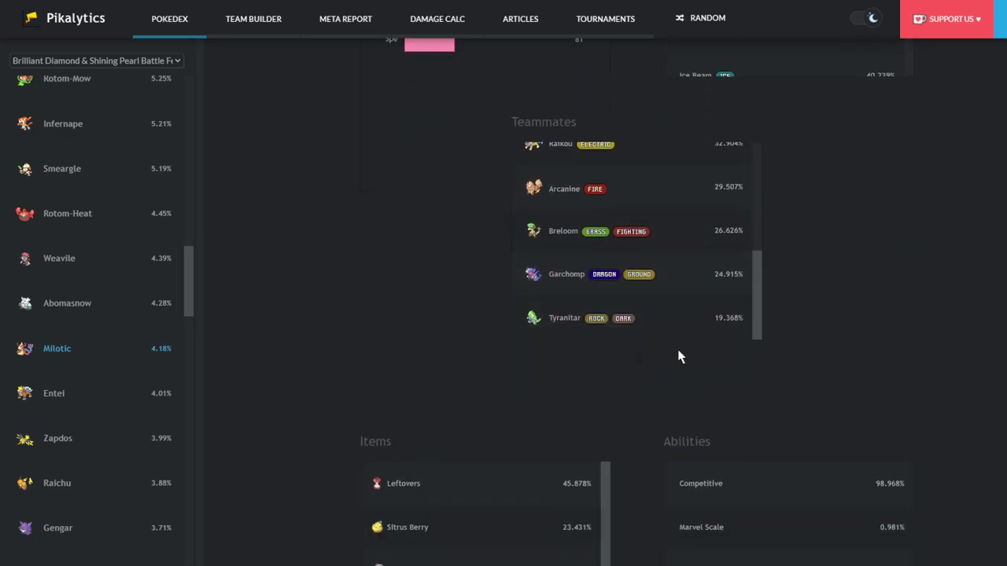
pyautogui.scroll(6, 897, 315)
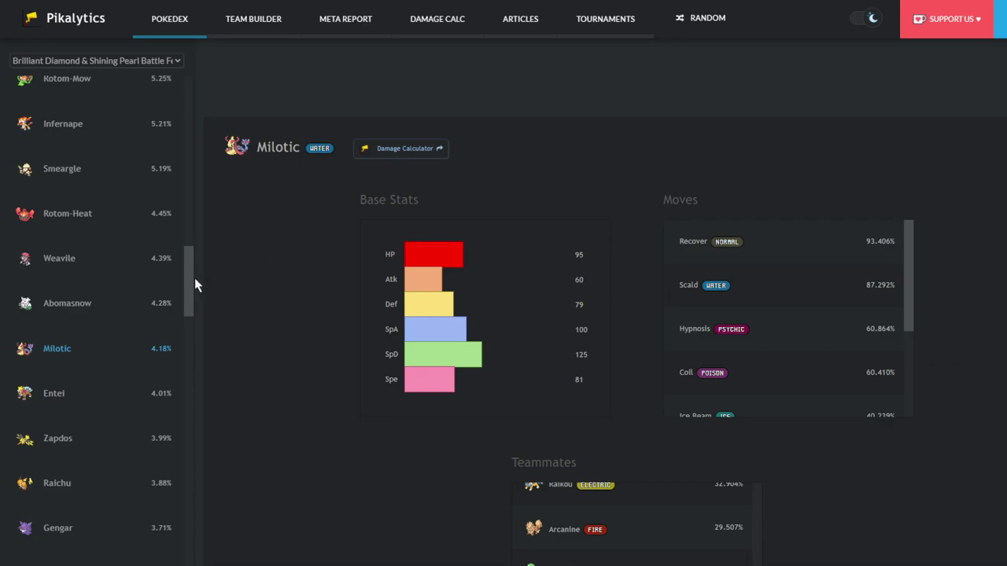
# Go to the start of the usage ranking and view the Cresselia and Togekiss pages
pyautogui.moveTo(194, 279); pyautogui.dragTo(170, 103)
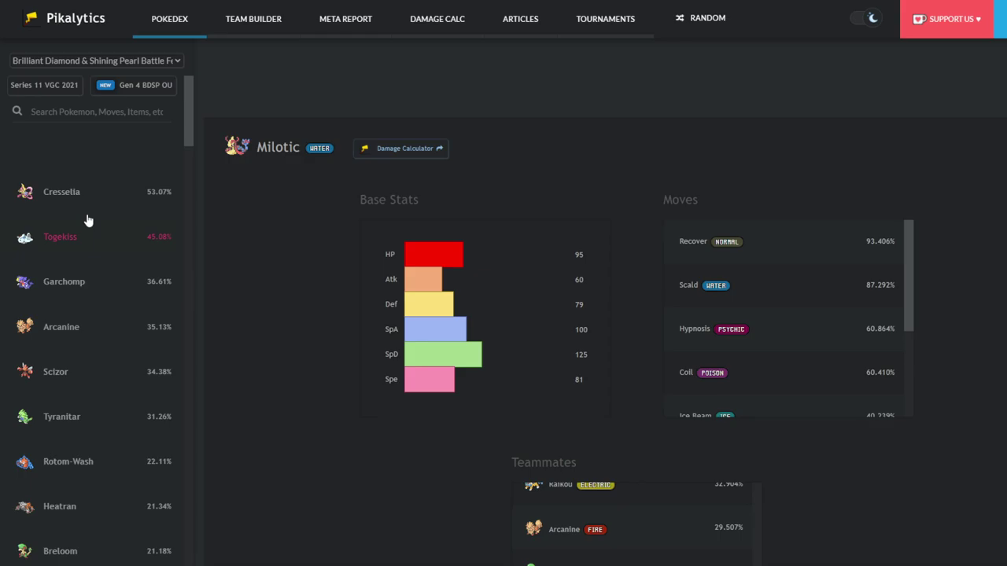
pyautogui.click(61, 192)
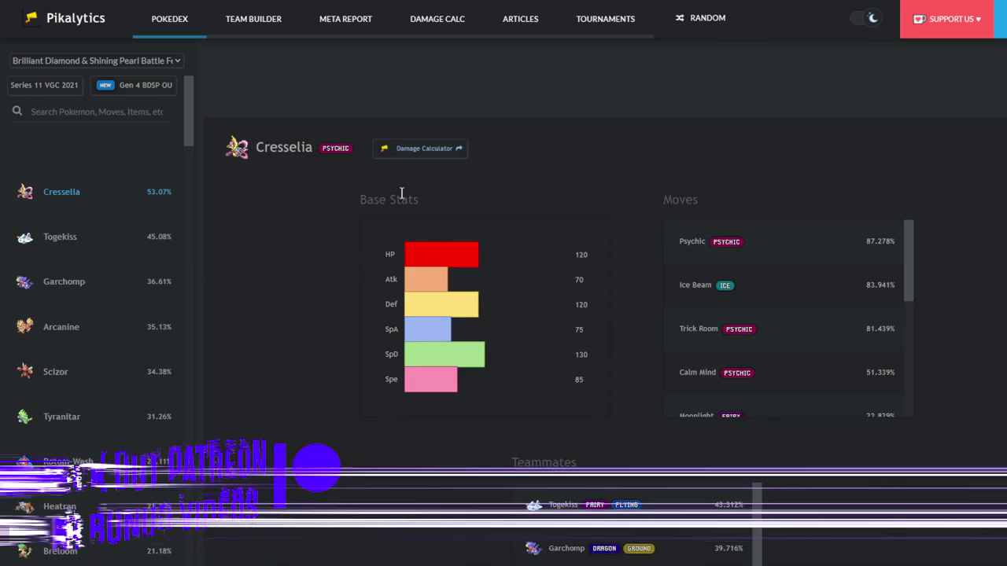
pyautogui.click(83, 236)
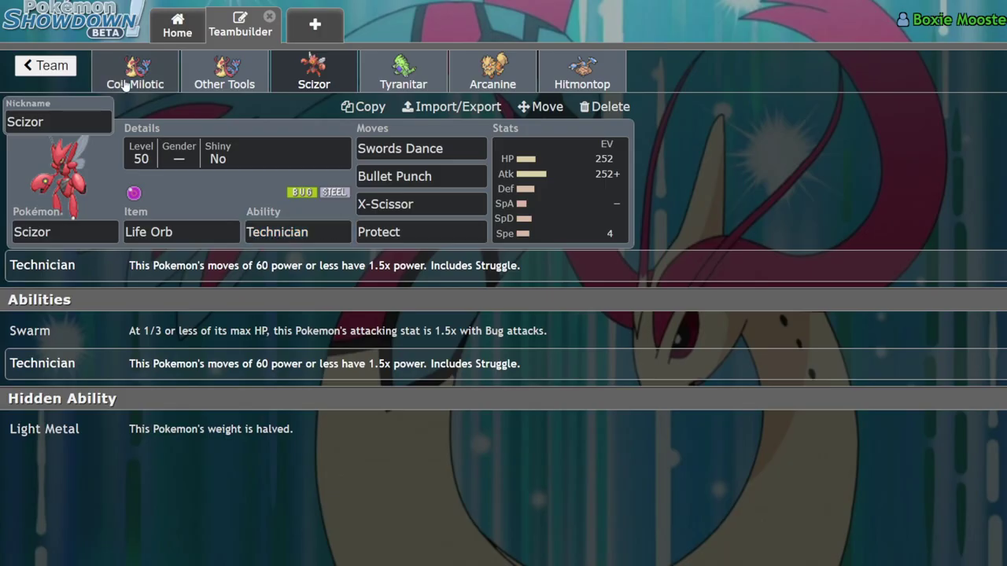
# Revisit Coil Milotic's stats in the Pokémon Showdown Teambuilder and open Garchomp's usage page on Pikalytics
pyautogui.click(126, 74)
pyautogui.click(566, 212)
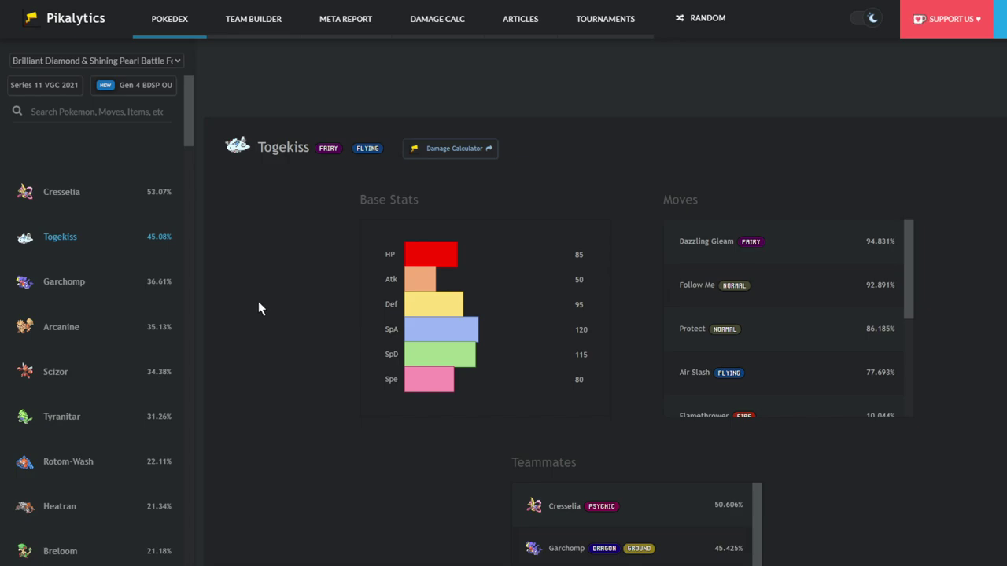
pyautogui.click(107, 288)
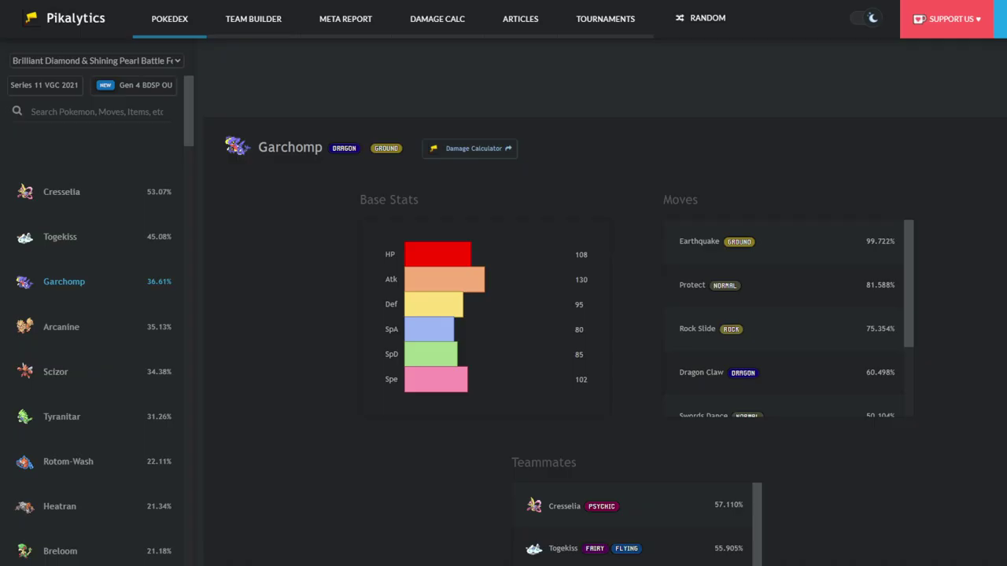
# View the usage pages of Arcanine, Scizor, Tyranitar and Rotom-Wash
pyautogui.click(61, 334)
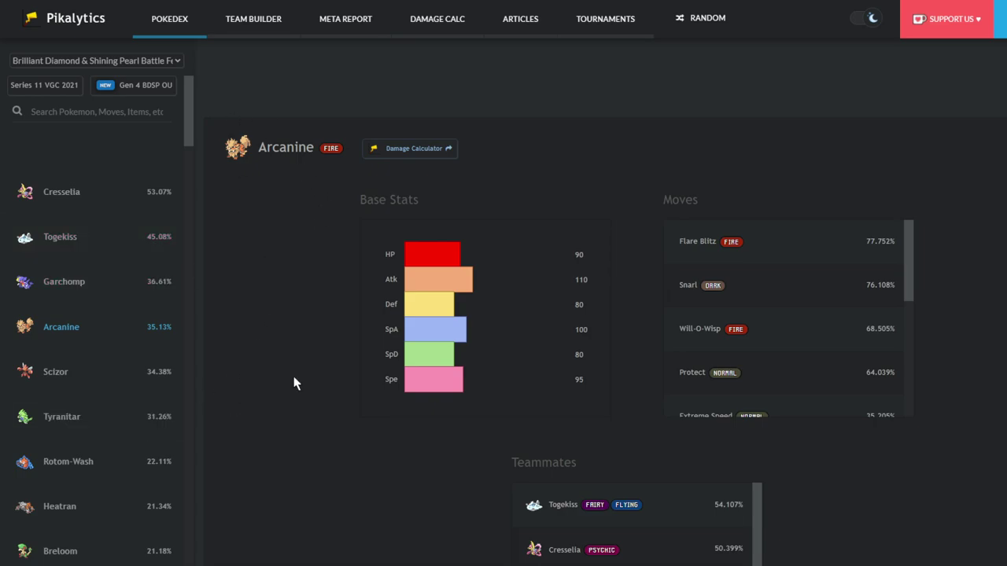
pyautogui.click(172, 376)
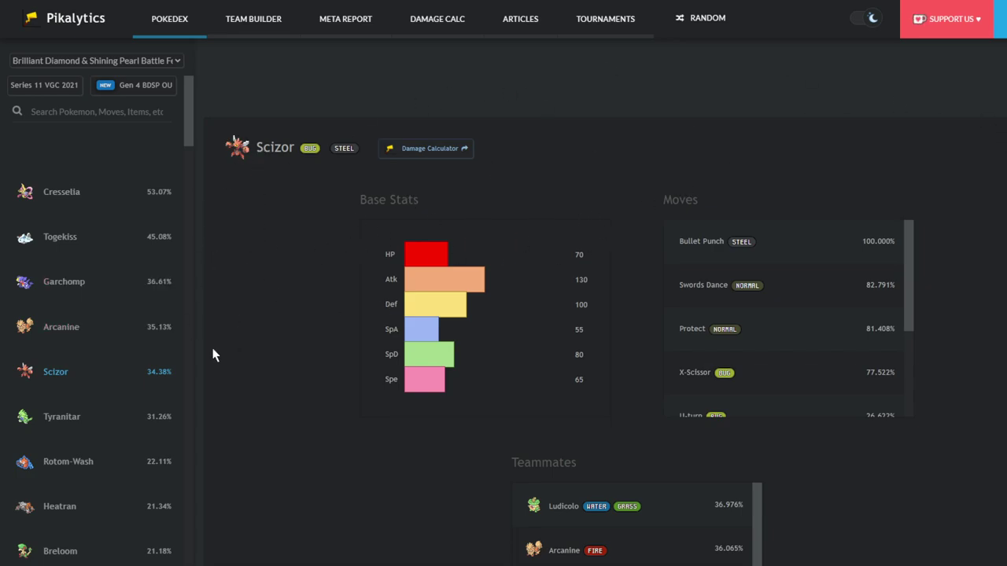
pyautogui.click(106, 406)
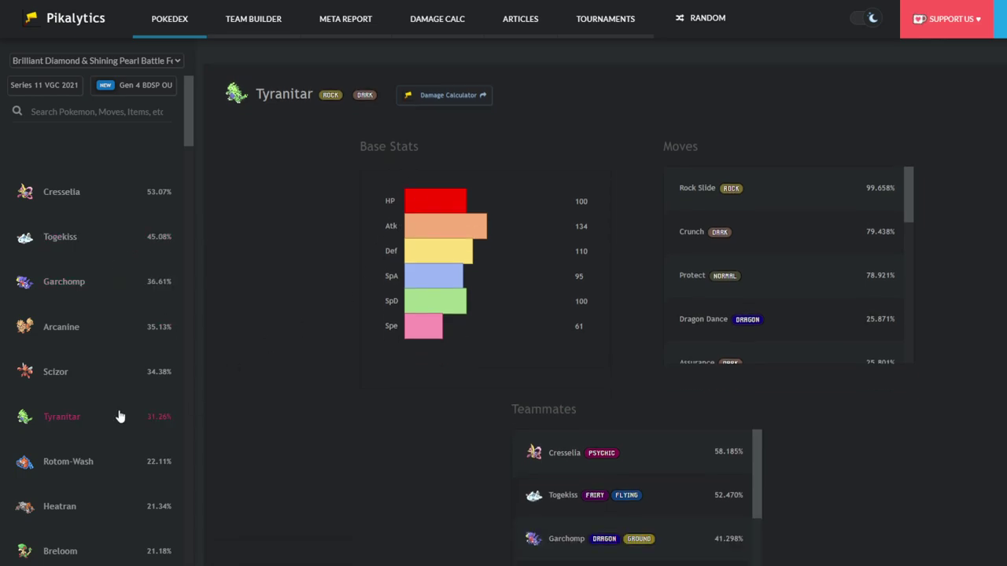
pyautogui.click(71, 462)
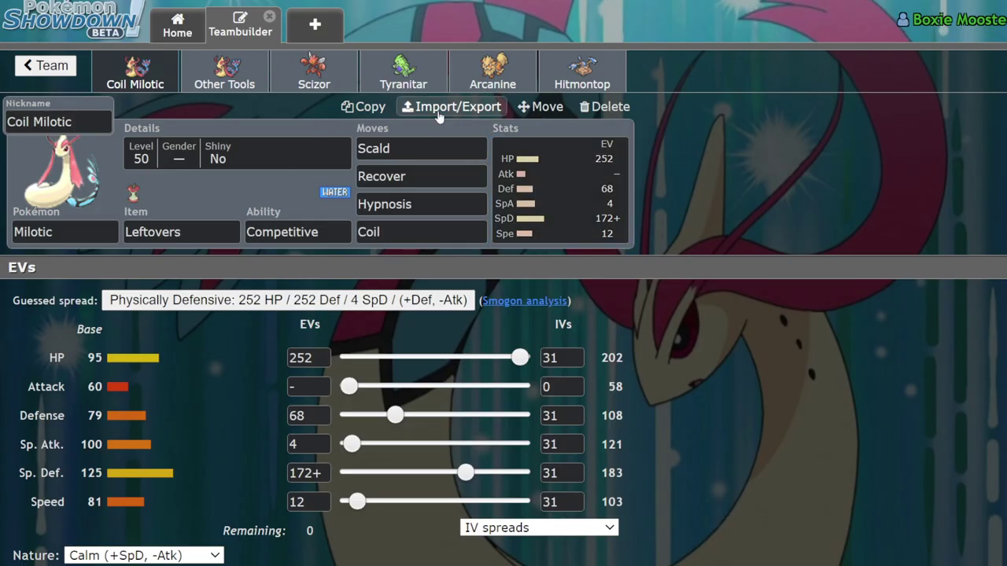
# Export the Coil Milotic set from the Teambuilder, then load Milotic's My Custom Set as Pokémon 1 in the Pikalytics damage calculator
pyautogui.click(438, 110)
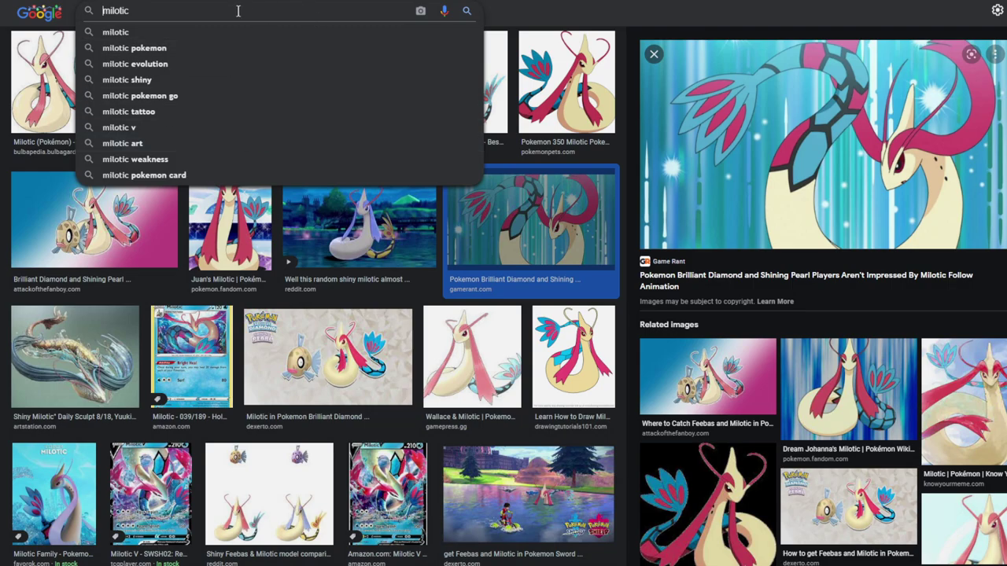
pyautogui.doubleClick(237, 11)
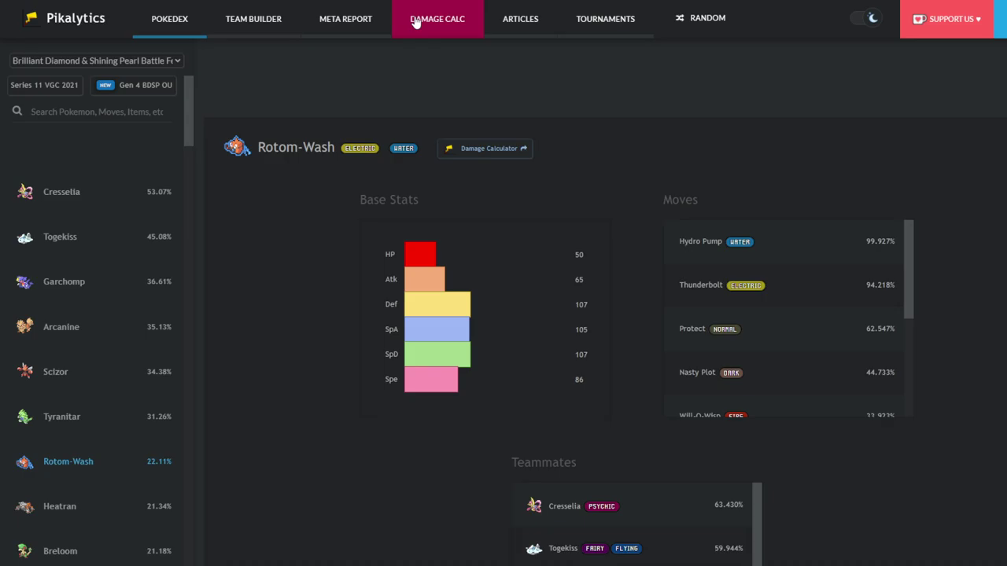
pyautogui.click(474, 34)
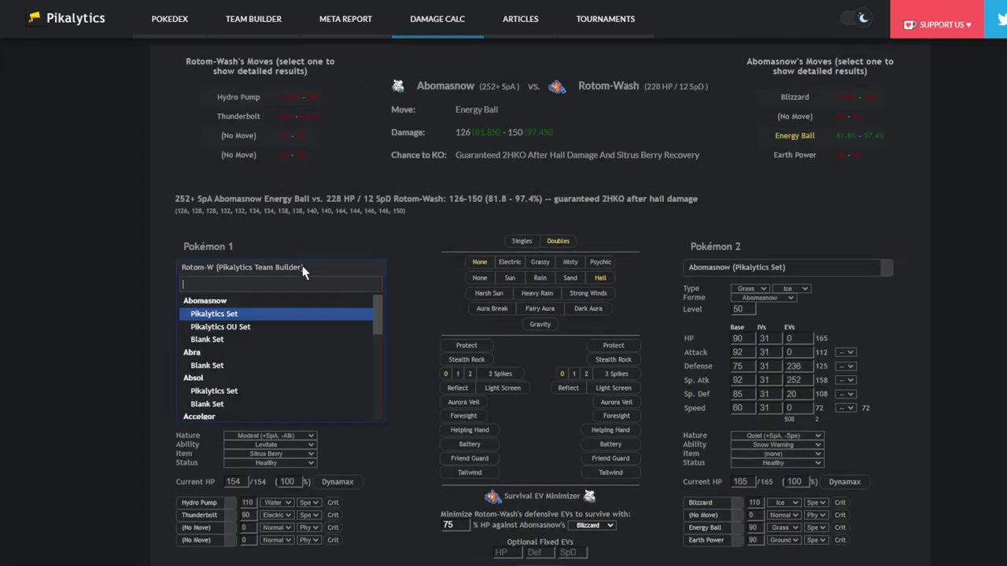
pyautogui.write('milo')
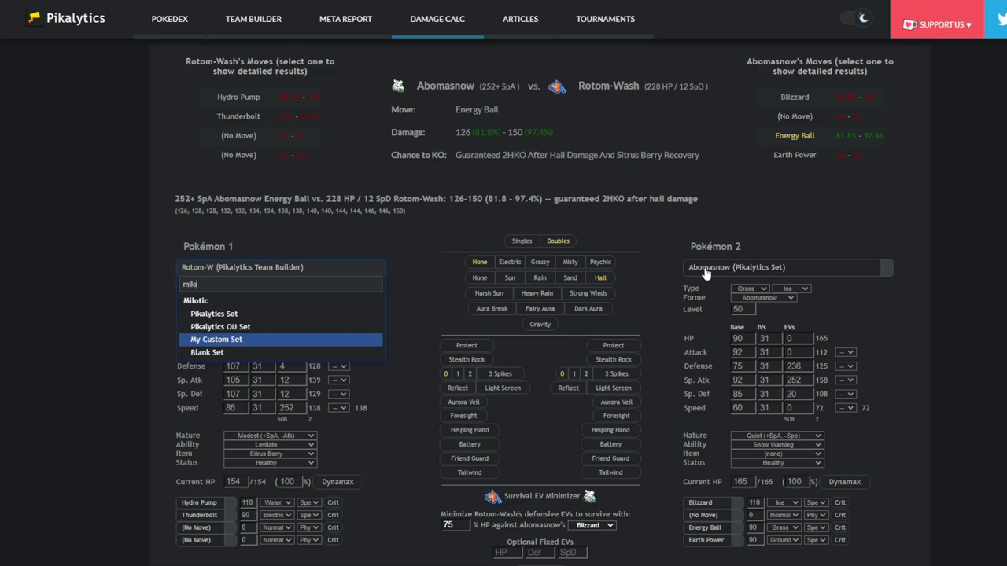
pyautogui.click(236, 339)
# Load Rotom-W's Blank Set as Pokémon 2 with 252 Sp. Atk EVs and a Mild nature
pyautogui.click(753, 269)
pyautogui.write('rotom')
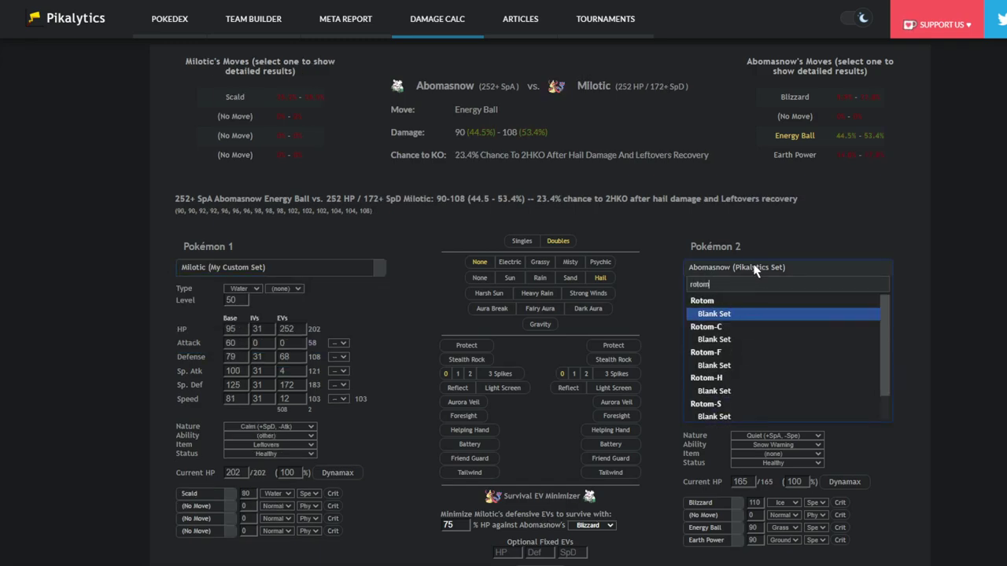
pyautogui.scroll(-5, 769, 333)
pyautogui.click(775, 305)
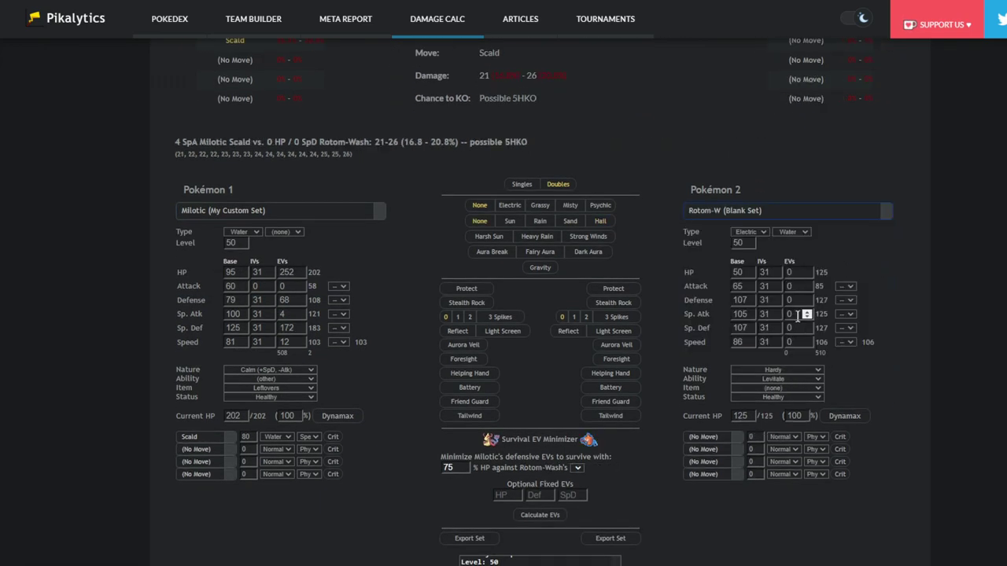
pyautogui.click(795, 315)
pyautogui.write('25')
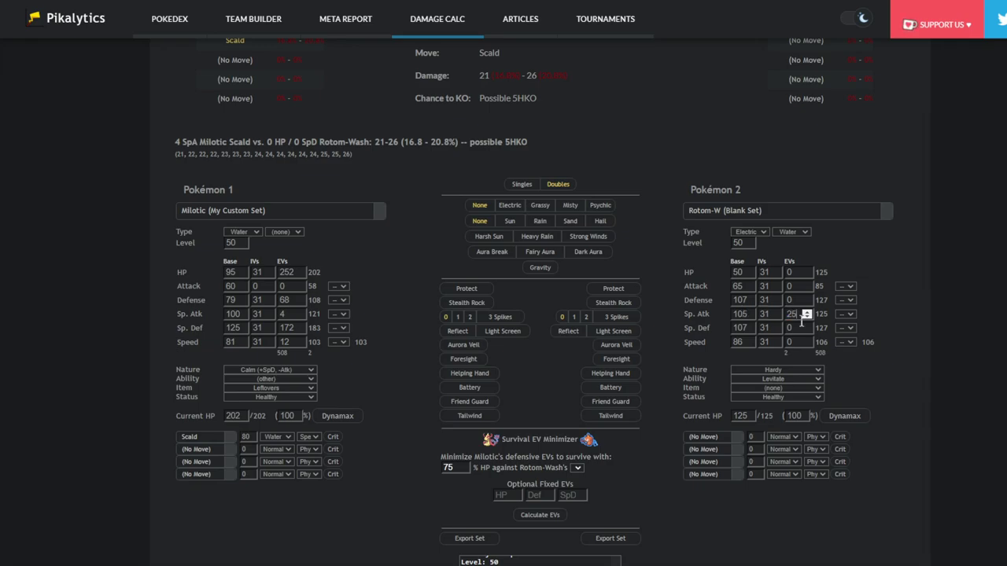
pyautogui.write('2')
pyautogui.click(788, 369)
pyautogui.click(782, 492)
# Set Rotom-W's first move to Thunderbolt and examine its damage and knockout chance against Milotic
pyautogui.click(706, 438)
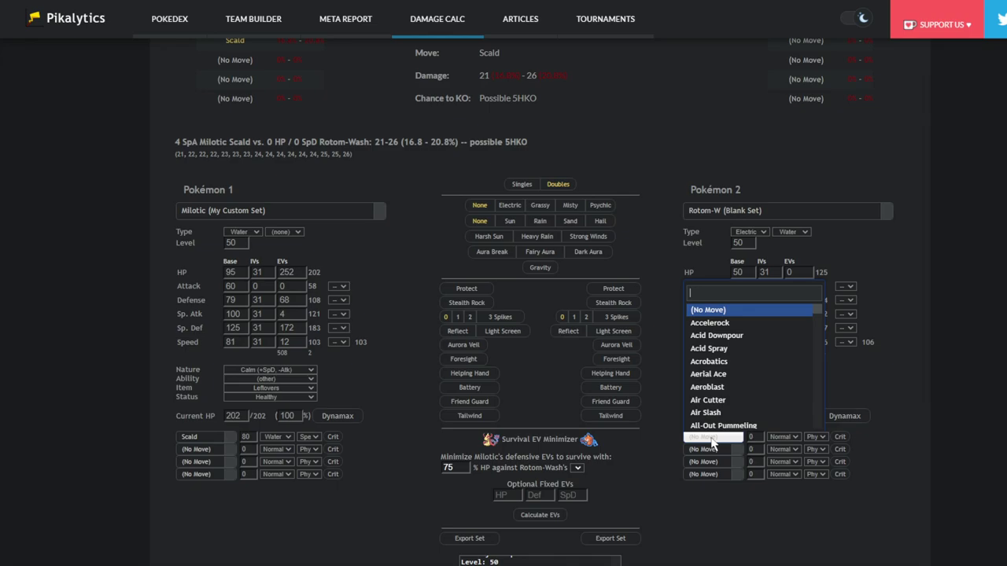
pyautogui.write('thund')
pyautogui.click(712, 409)
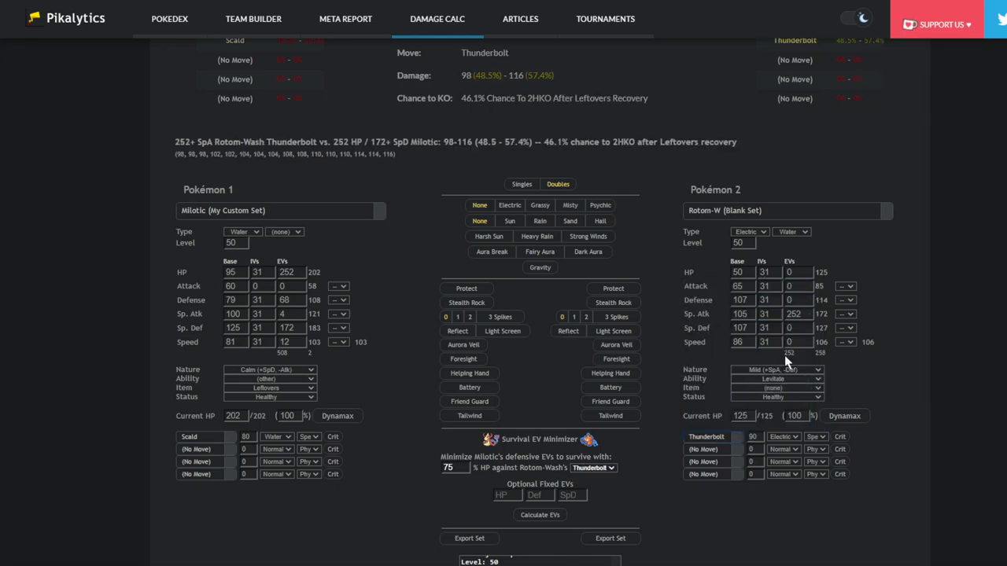
pyautogui.scroll(1, 944, 223)
pyautogui.click(821, 97)
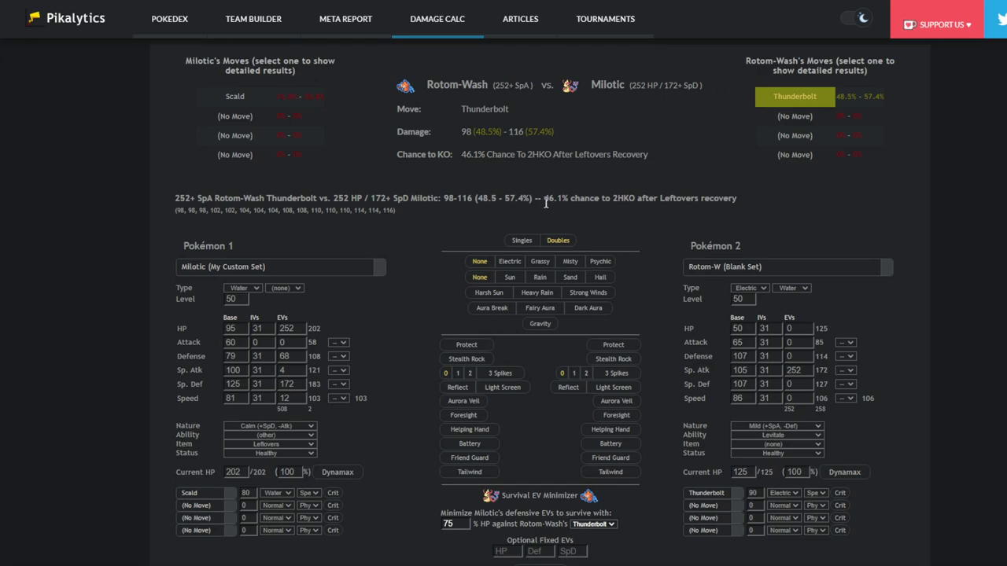
pyautogui.moveTo(544, 198); pyautogui.dragTo(752, 200)
pyautogui.click(753, 200)
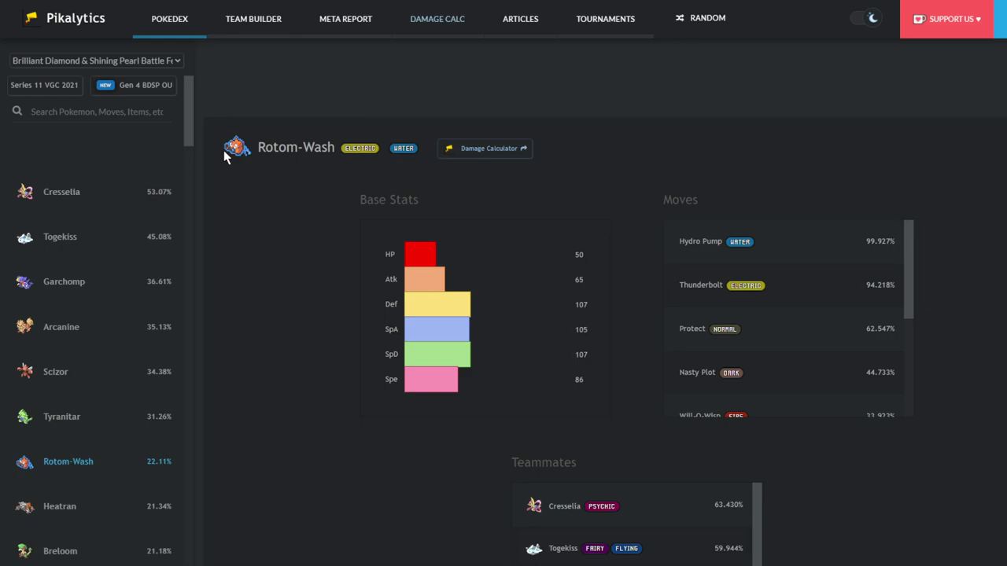
# Return to the Pikalytics Pokédex and look through the usage ranking from Rotom-Wash down to Hitmontop
pyautogui.scroll(-1, 117, 425)
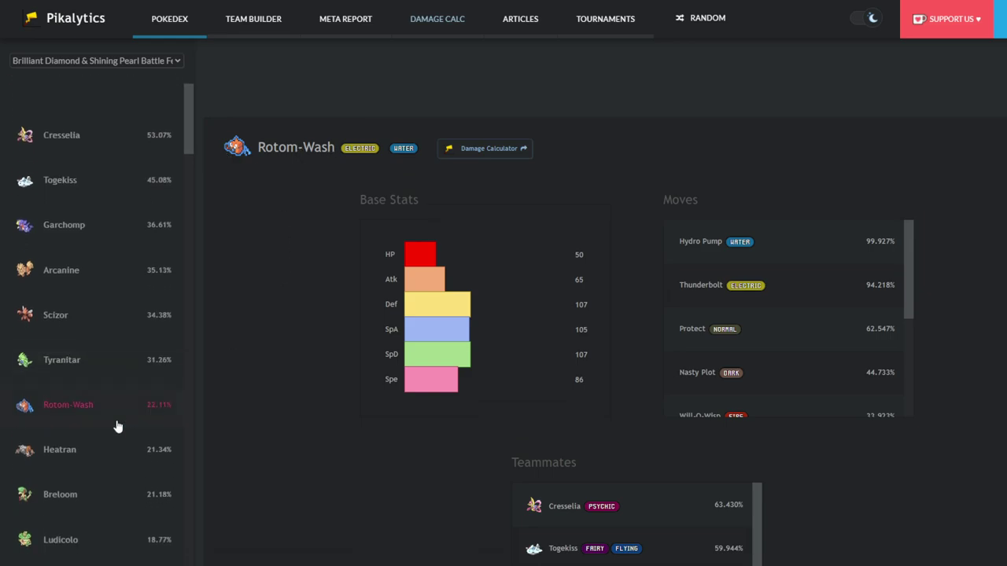
pyautogui.scroll(-1, 88, 447)
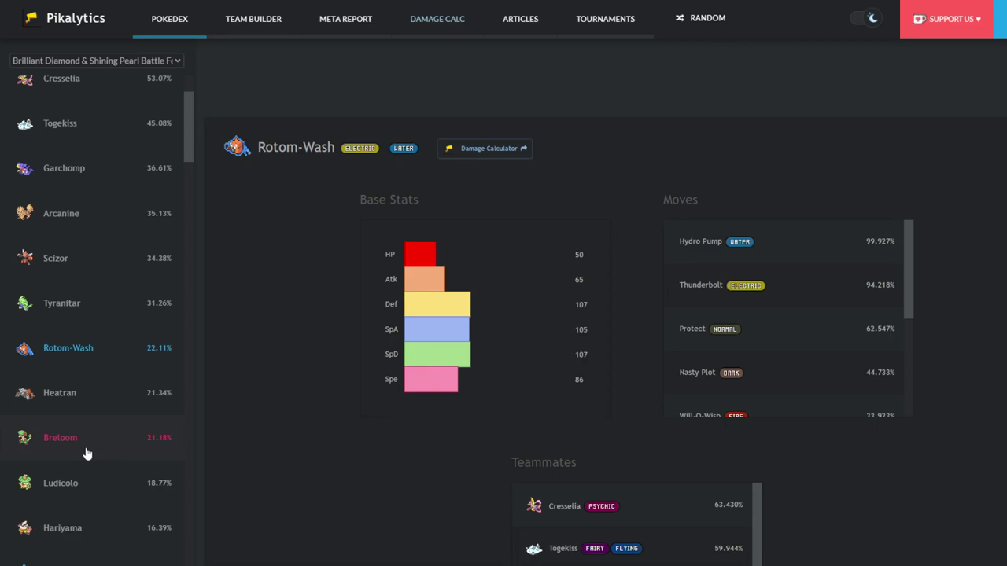
pyautogui.scroll(-1, 87, 454)
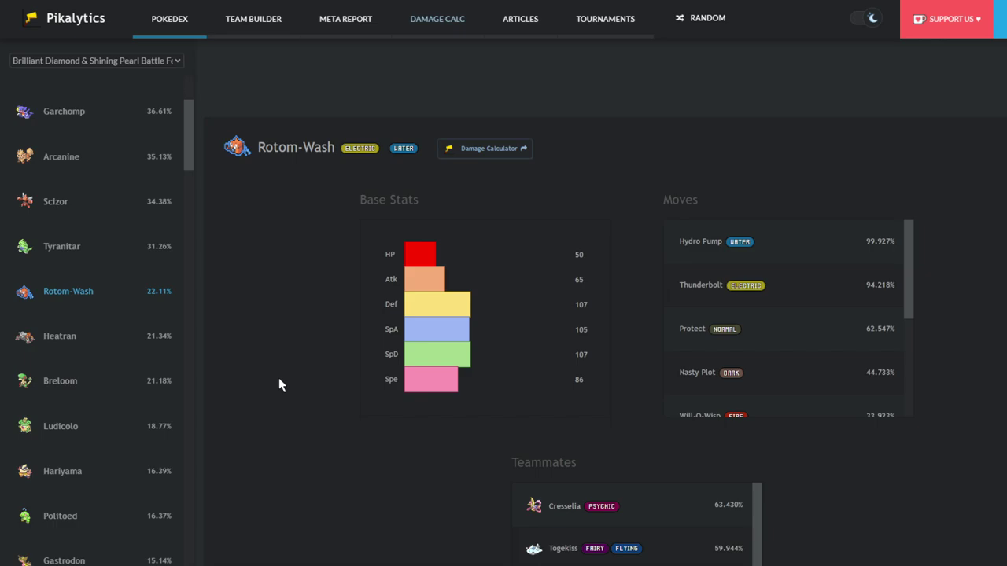
pyautogui.scroll(-1, 88, 421)
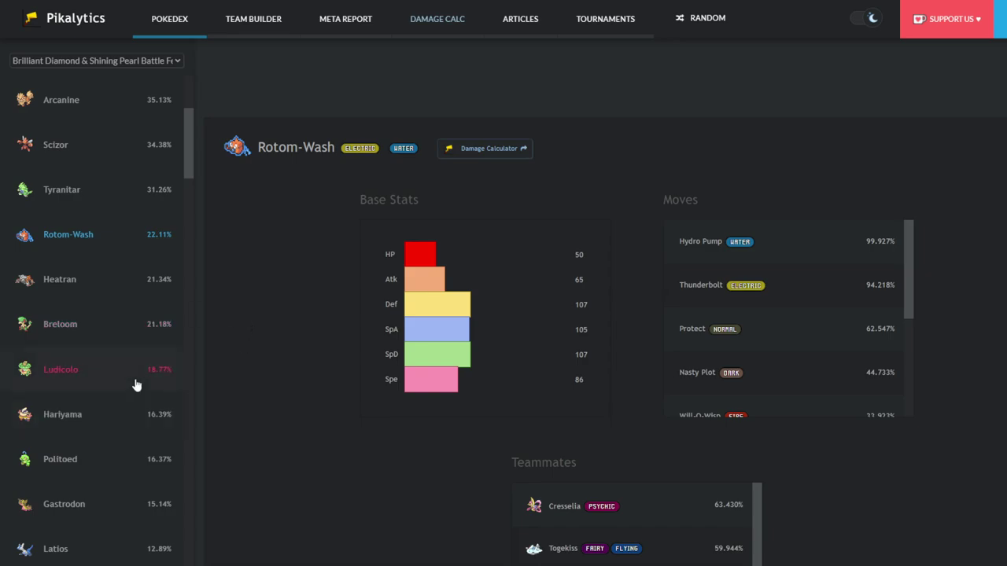
pyautogui.scroll(-1, 94, 378)
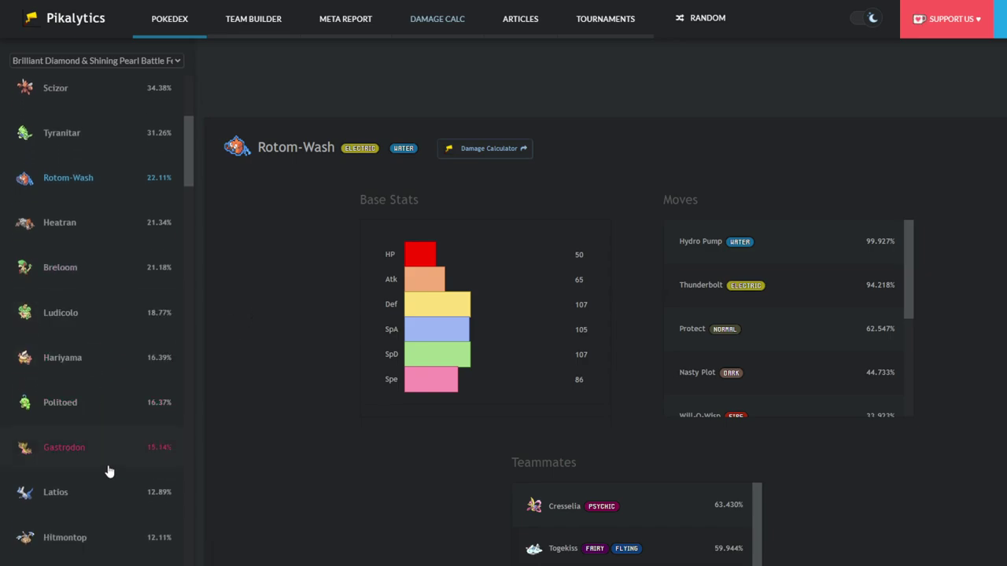
pyautogui.scroll(-1, 79, 417)
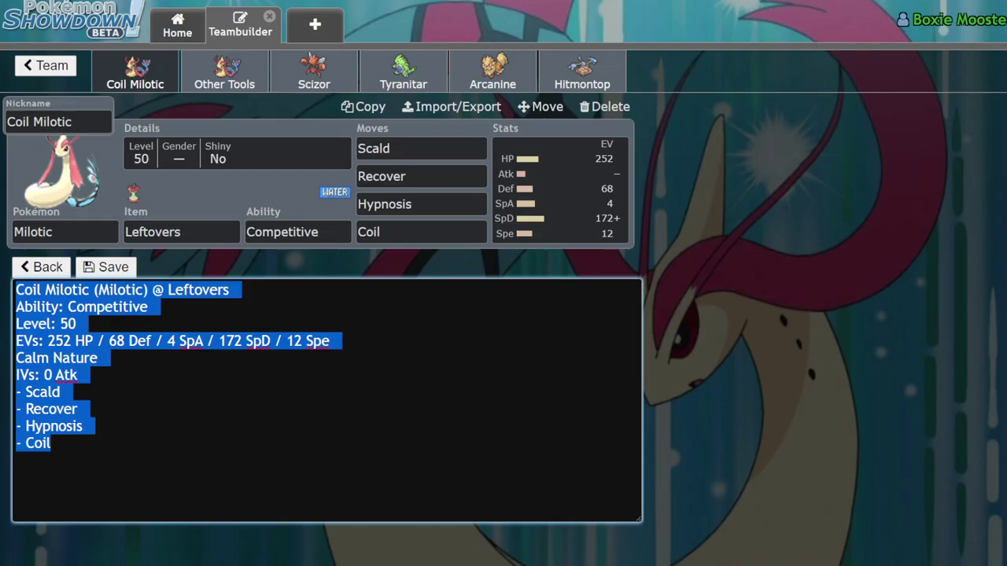
# In the Pokémon Showdown Teambuilder, close Coil Milotic's export text, review its four moves and return to the team overview
pyautogui.click(110, 267)
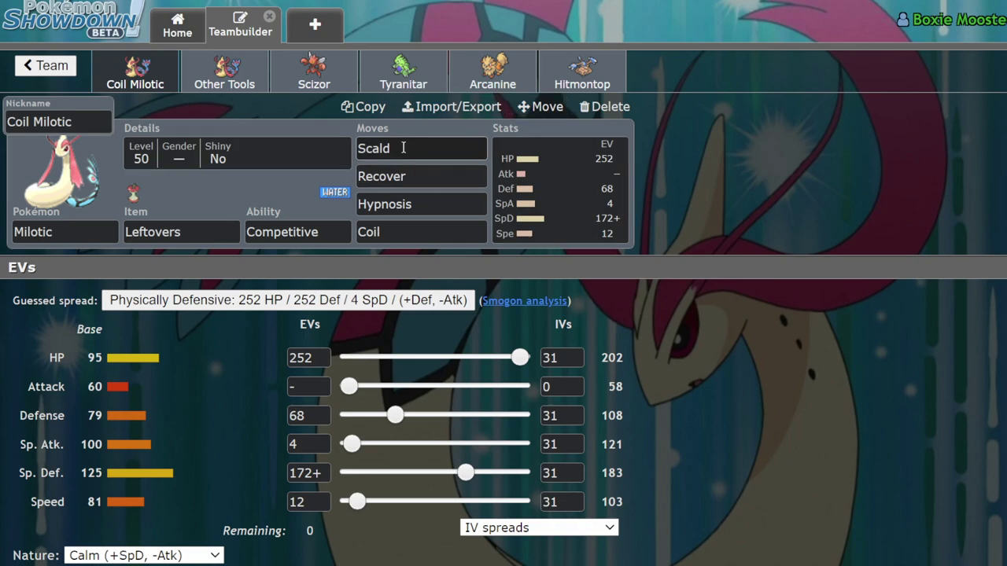
pyautogui.click(444, 204)
pyautogui.click(429, 232)
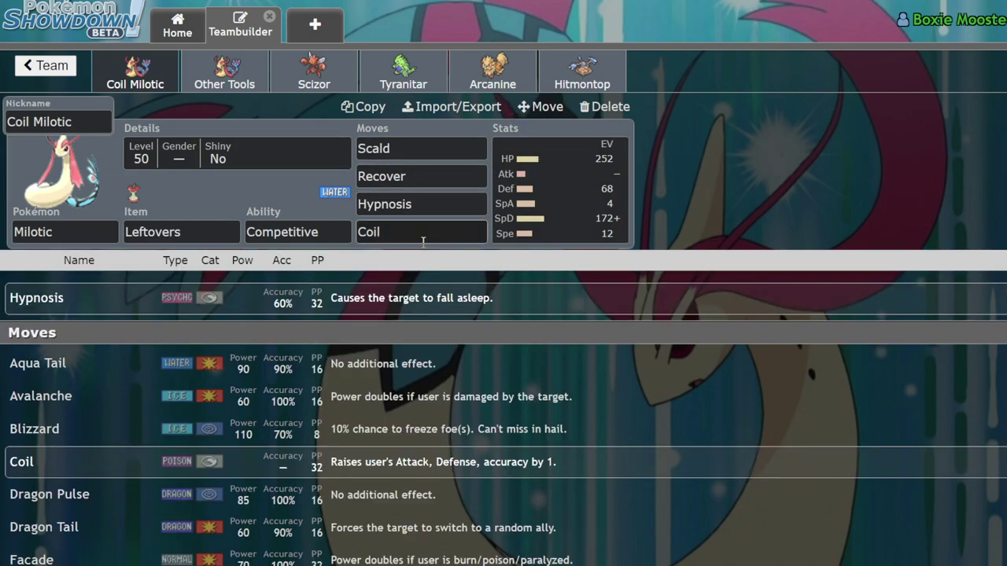
pyautogui.click(449, 175)
pyautogui.click(428, 147)
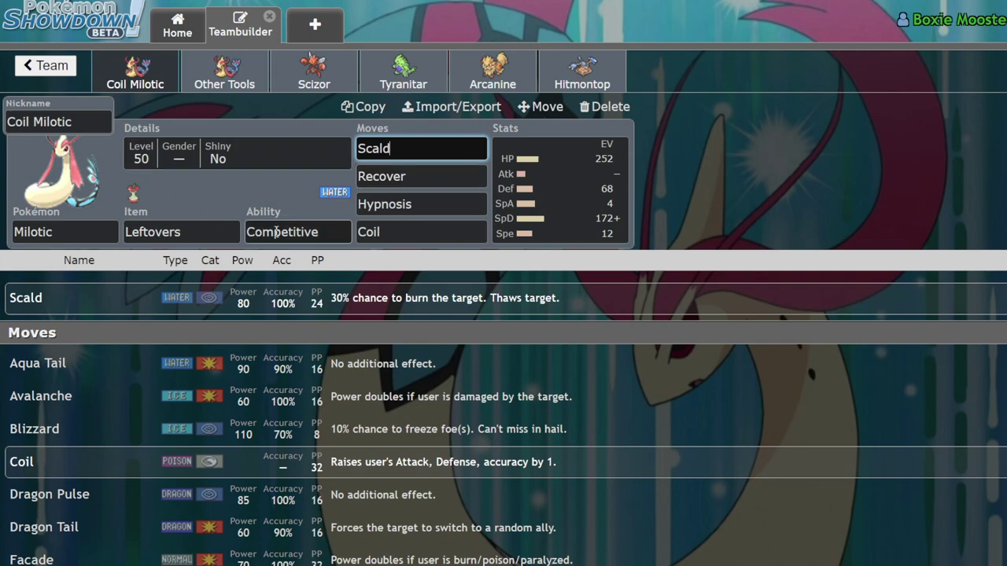
pyautogui.click(33, 75)
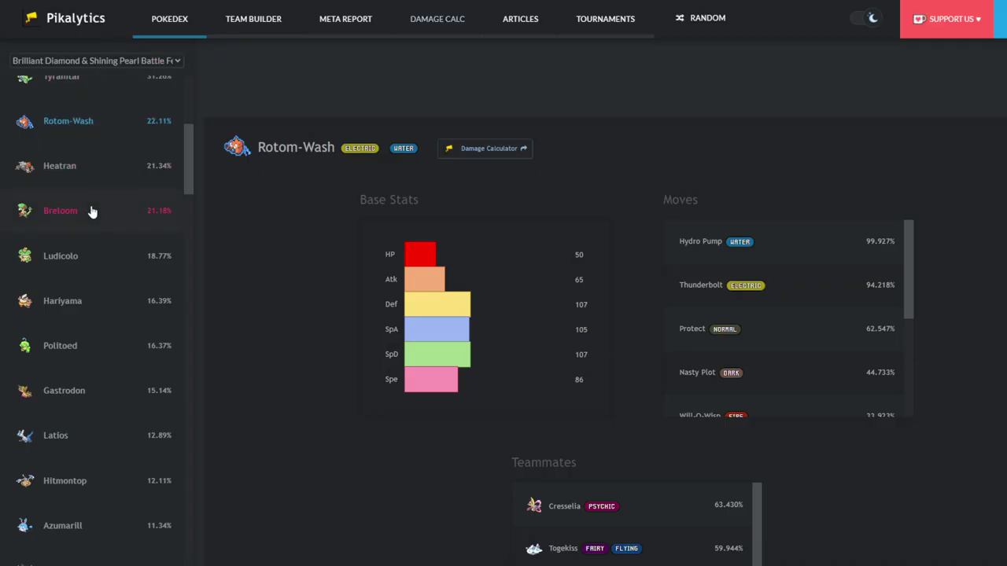
# Open Raikou's usage page on Pikalytics and load Raikou's Pikalytics Set as Pokémon 2 in the damage calculator
pyautogui.scroll(-4, 91, 211)
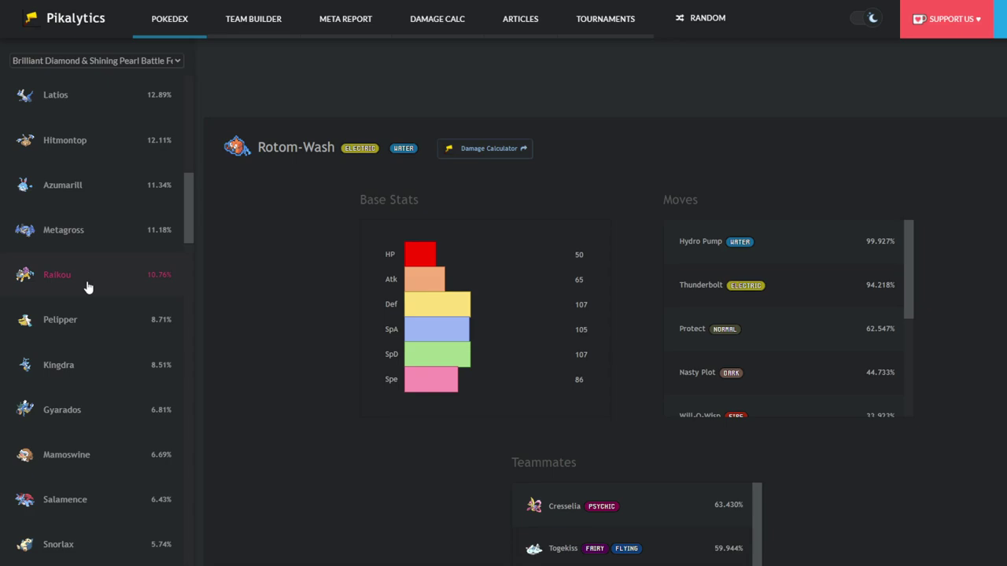
pyautogui.click(88, 288)
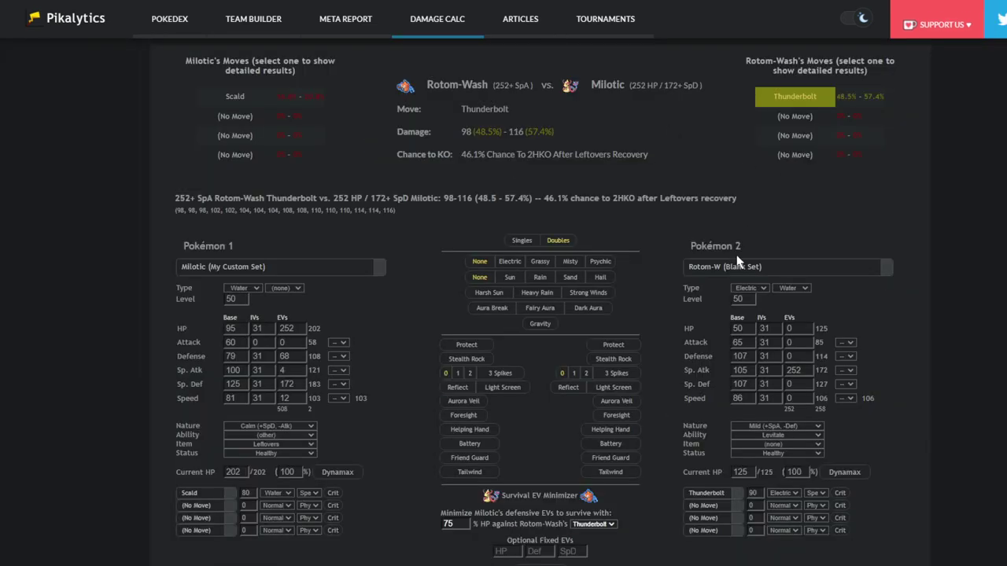
pyautogui.click(732, 269)
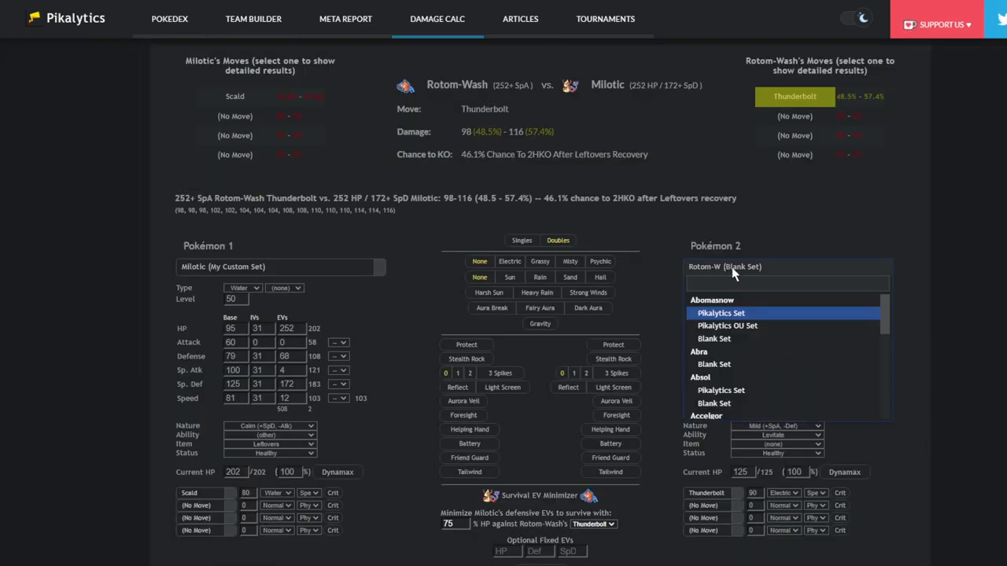
pyautogui.write('rak')
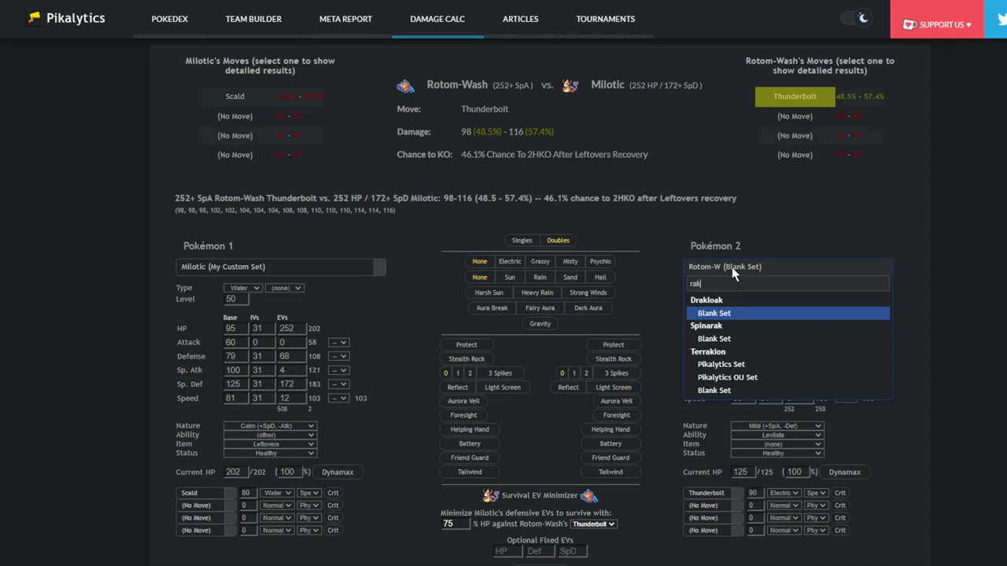
pyautogui.press('BackSpace')
pyautogui.write('iok')
pyautogui.press('BackSpace')
pyautogui.press('BackSpace')
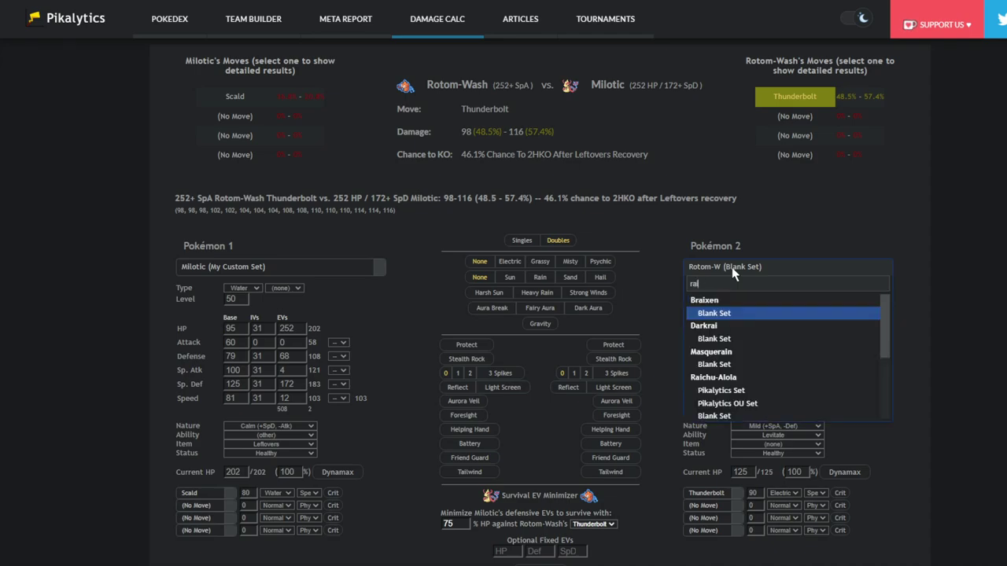
pyautogui.write('k')
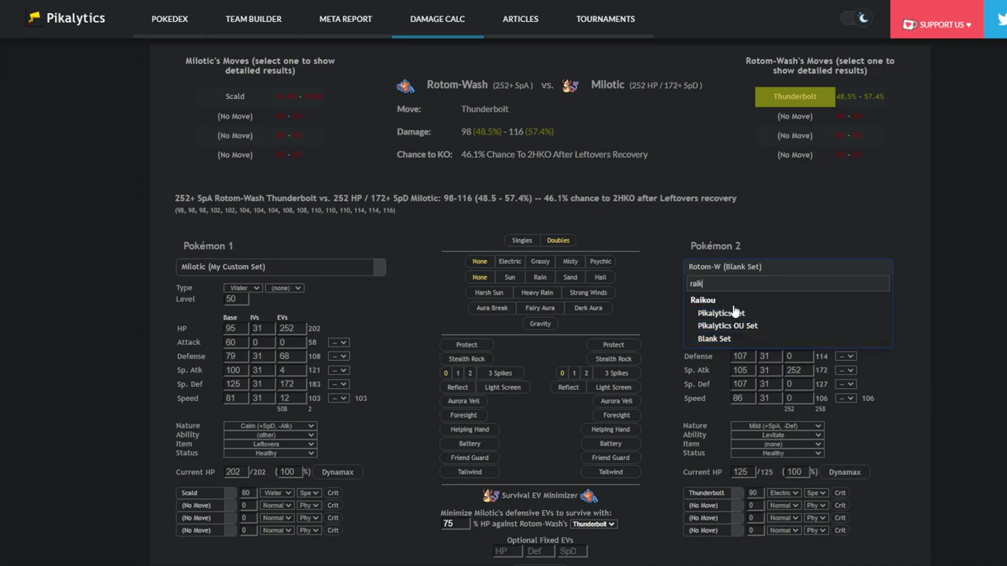
pyautogui.click(742, 313)
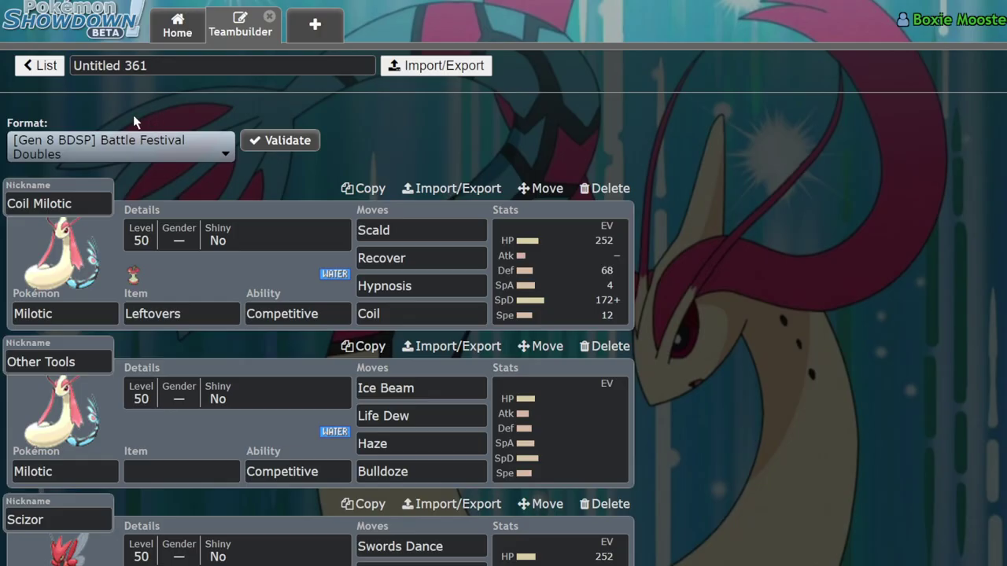
# Look through the list of all teams in the Pokémon Showdown Teambuilder and reopen the Untitled 361 team
pyautogui.click(39, 66)
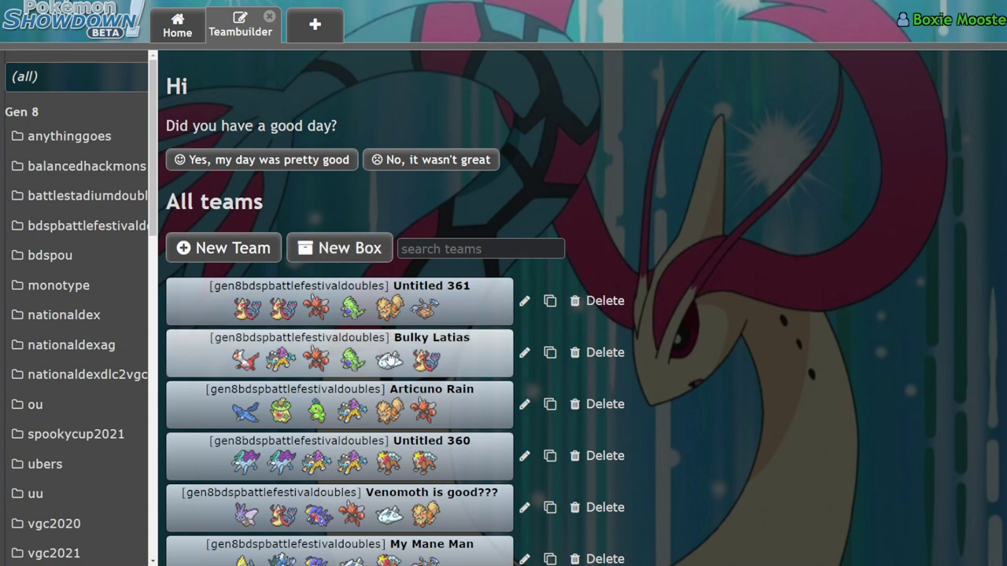
pyautogui.scroll(-3, 680, 366)
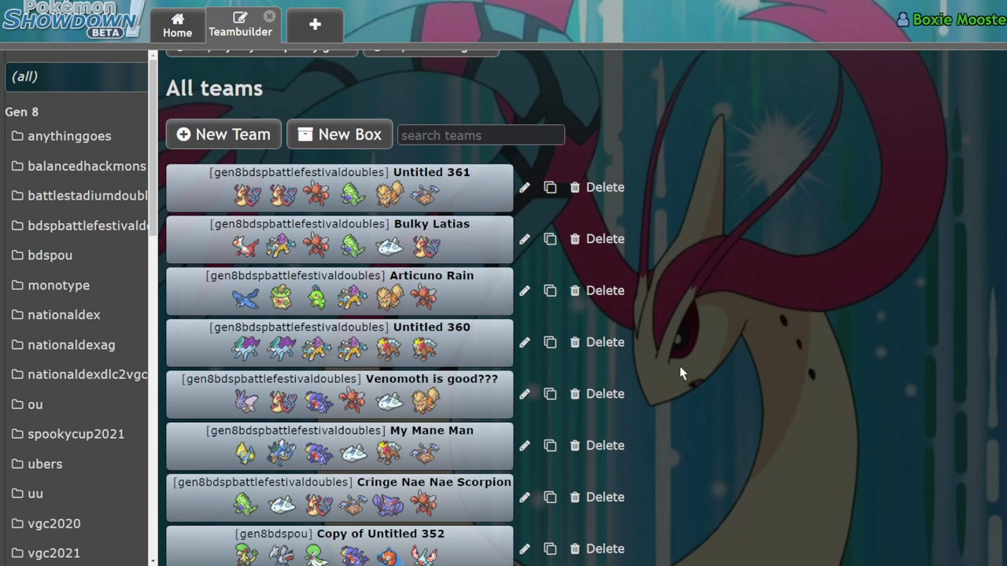
pyautogui.scroll(3, 679, 366)
pyautogui.click(403, 305)
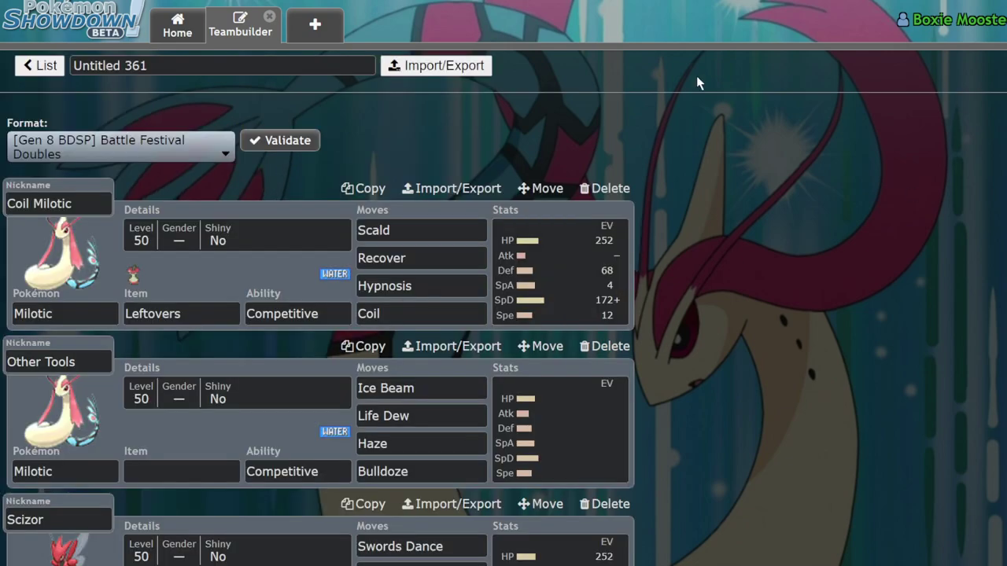
# Open Coil Milotic's EV spread in the Teambuilder, switch to the Pikalytics Pokédex and filter the usage ranking by "grass"
pyautogui.click(603, 255)
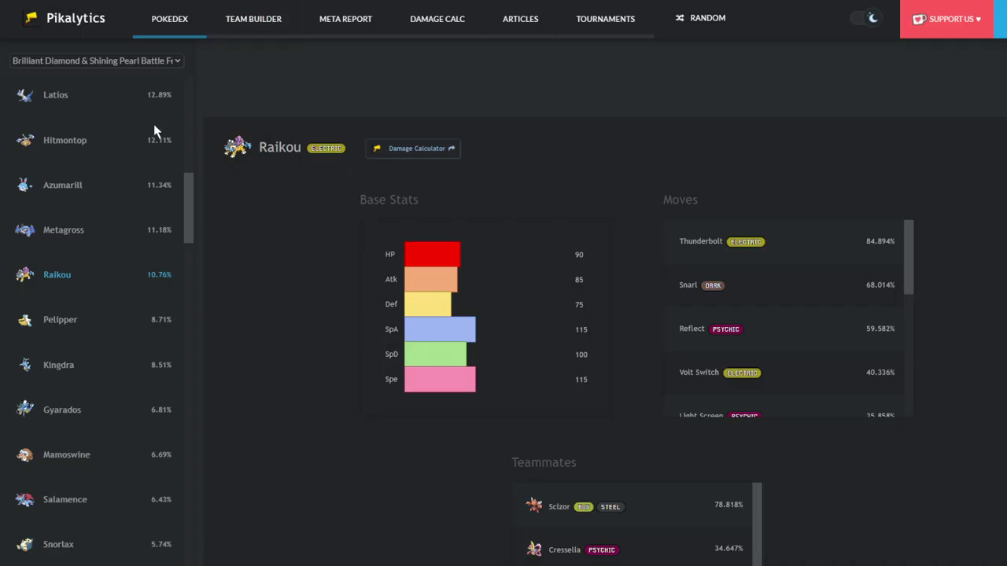
pyautogui.scroll(10, 157, 134)
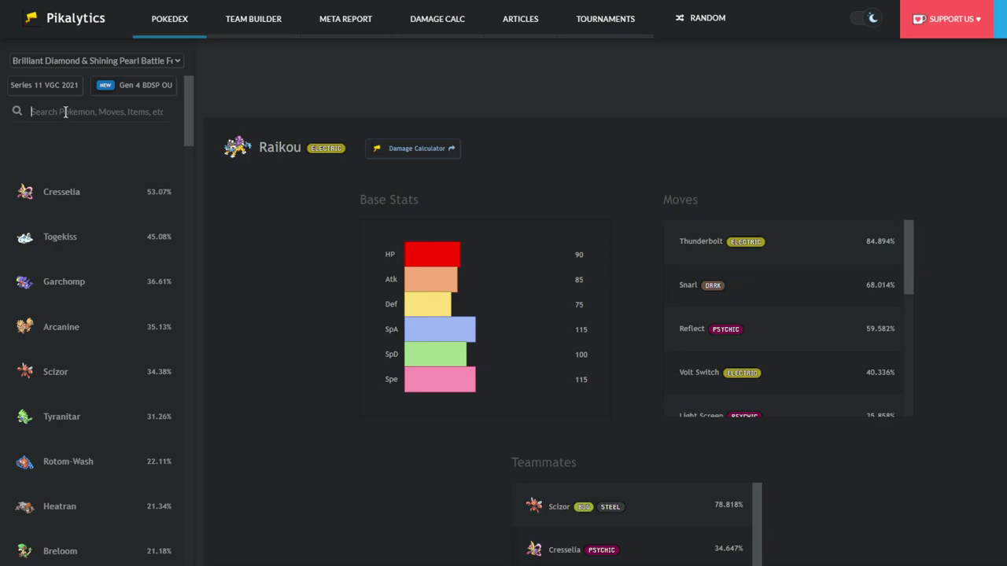
pyautogui.write('grass')
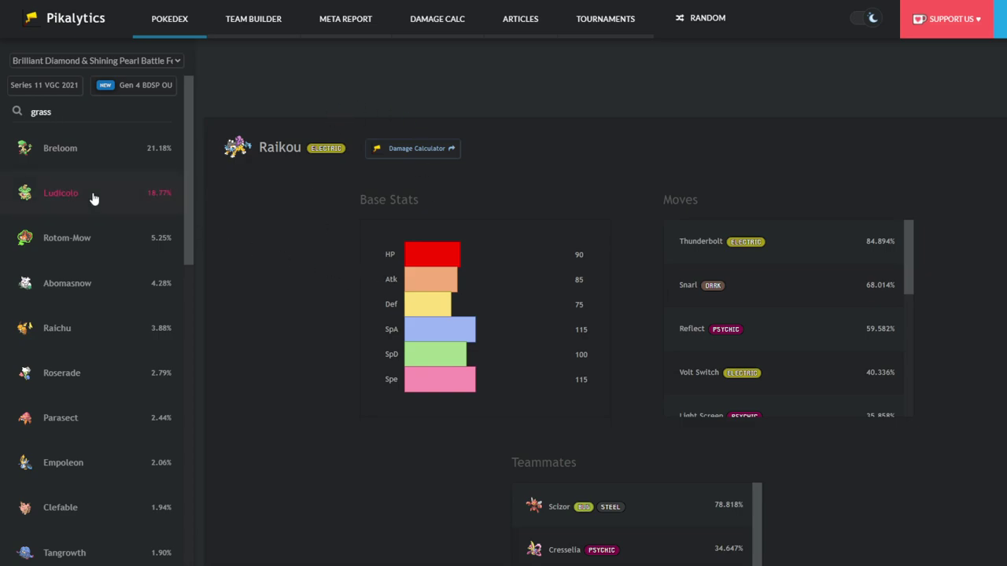
# In the Pikalytics damage calculator, load Ludicolo's Pikalytics Set as Pokémon 2 and select Grass Knot for detailed results against Milotic
pyautogui.click(414, 148)
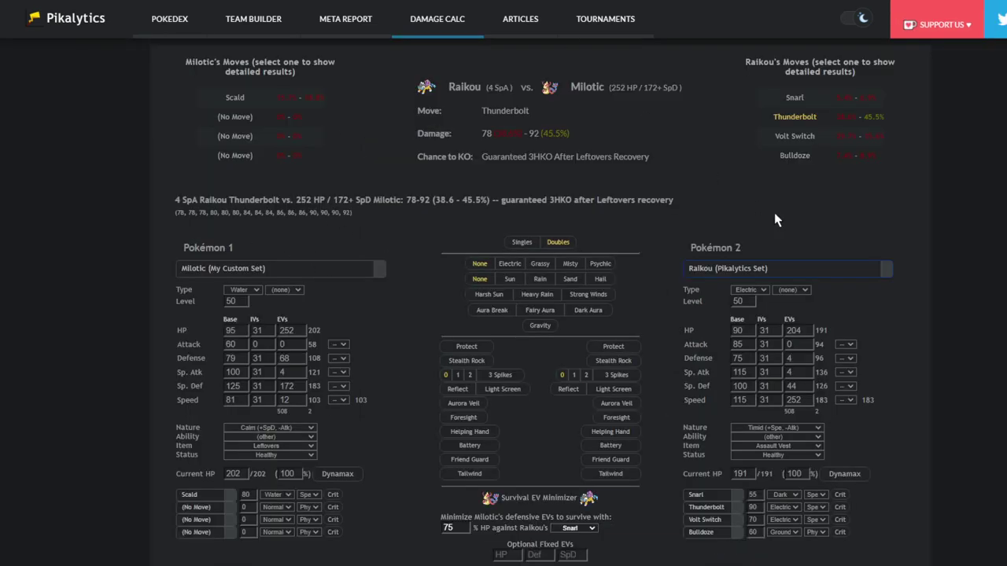
pyautogui.click(774, 269)
pyautogui.write('lud')
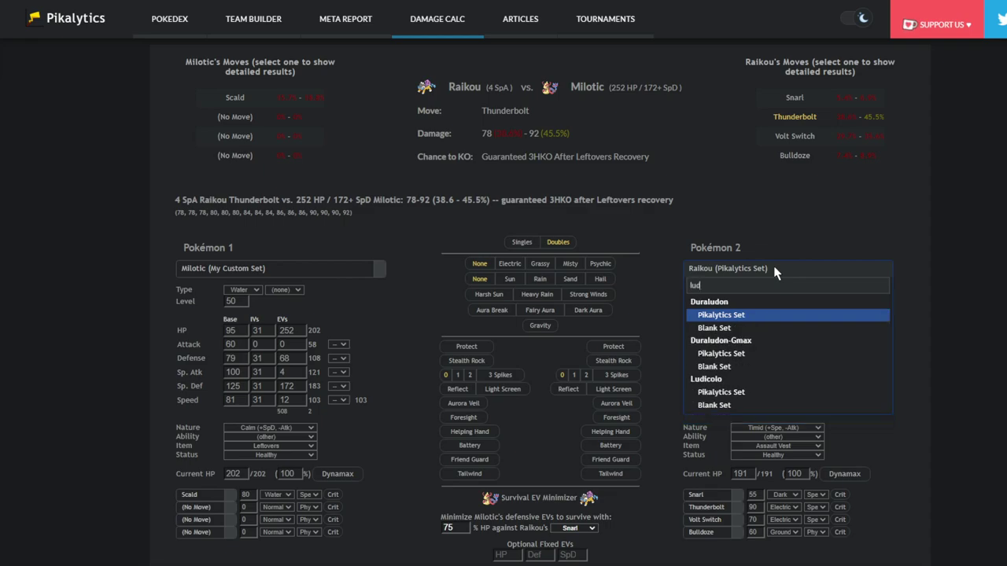
pyautogui.write('i')
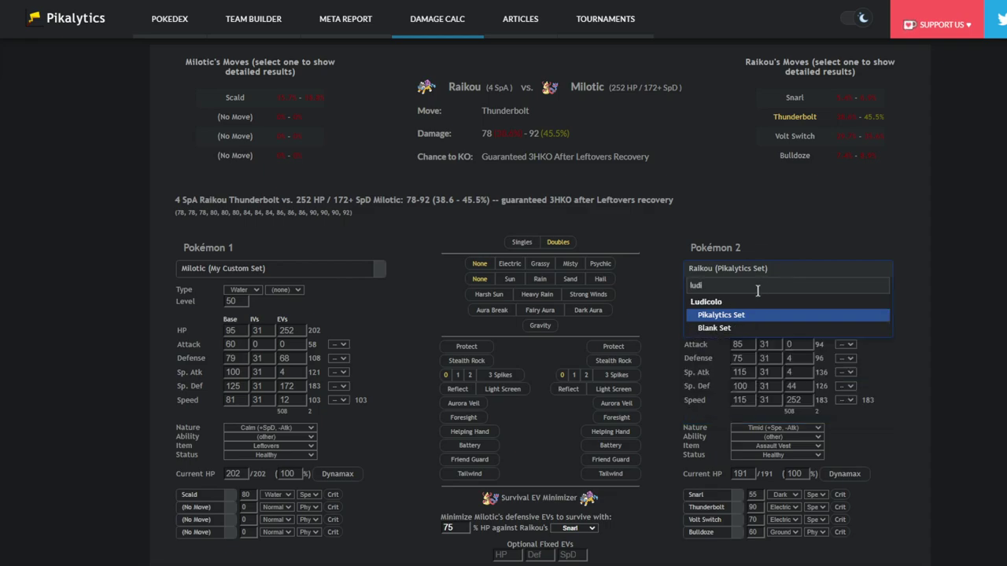
pyautogui.click(716, 313)
pyautogui.click(826, 164)
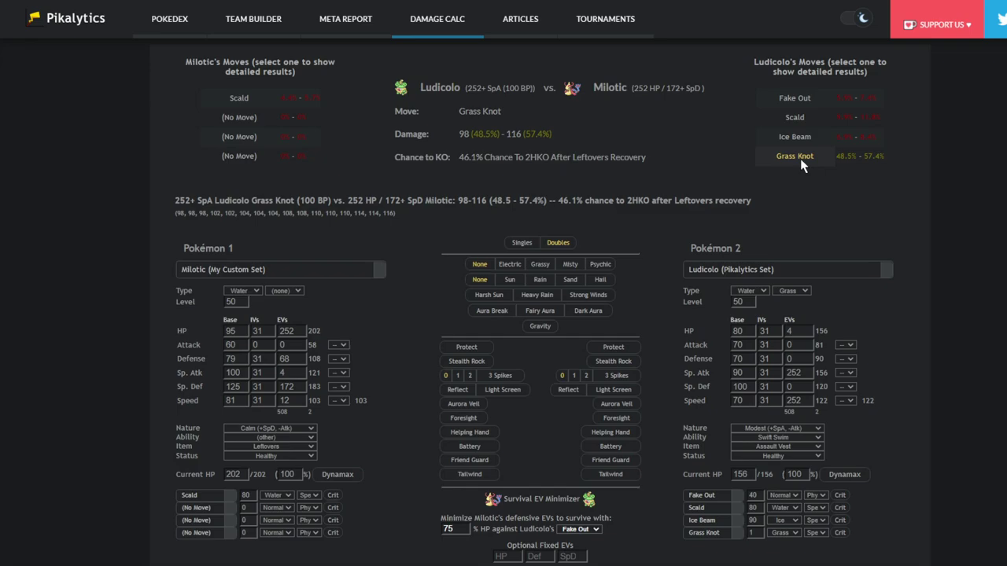
pyautogui.click(800, 158)
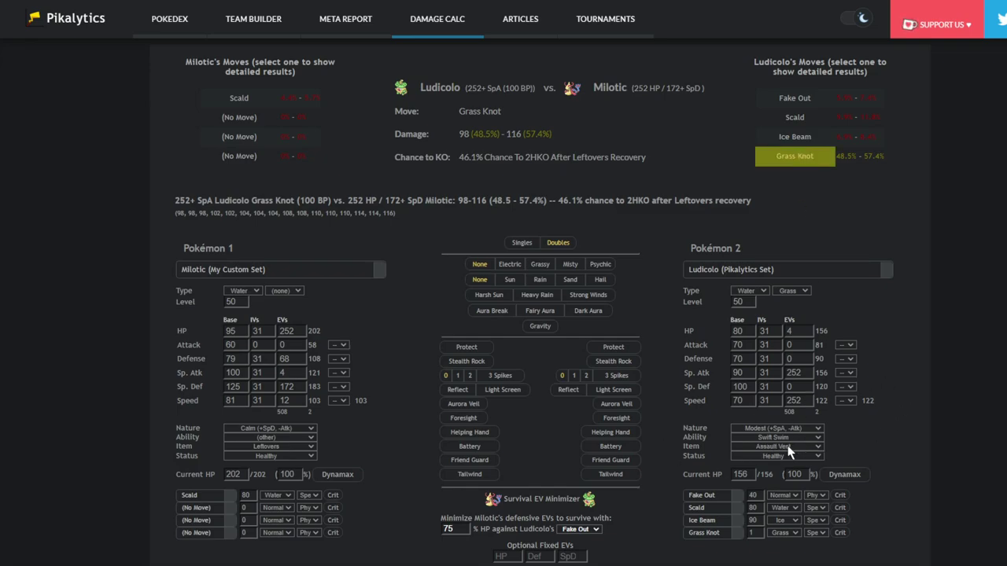
# Replace Ludicolo's Ice Beam with Giga Drain and Scald with Energy Ball, and select Energy Ball for detailed results
pyautogui.click(713, 520)
pyautogui.write('gl')
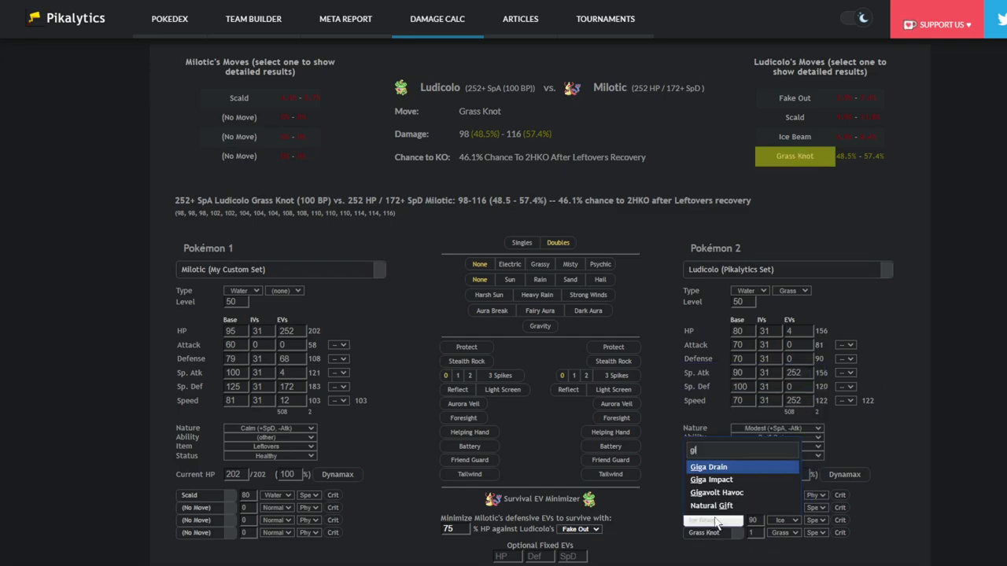
pyautogui.click(708, 467)
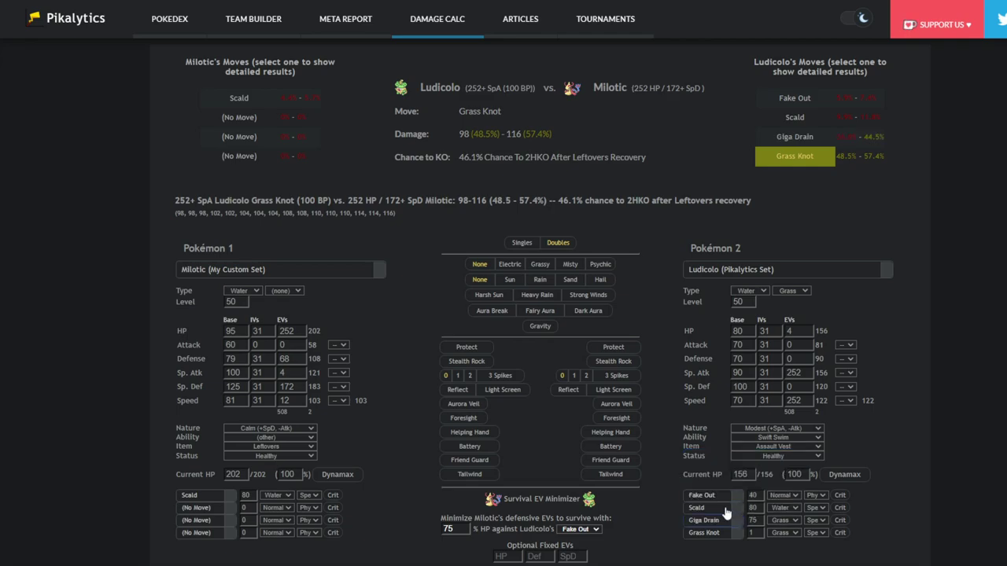
pyautogui.click(726, 509)
pyautogui.write('ener')
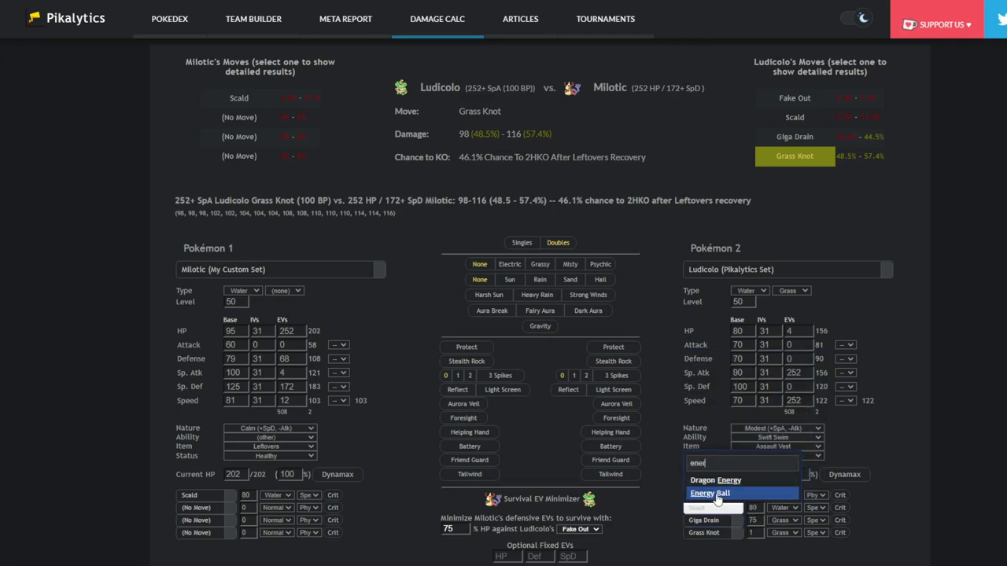
pyautogui.click(717, 494)
pyautogui.click(802, 118)
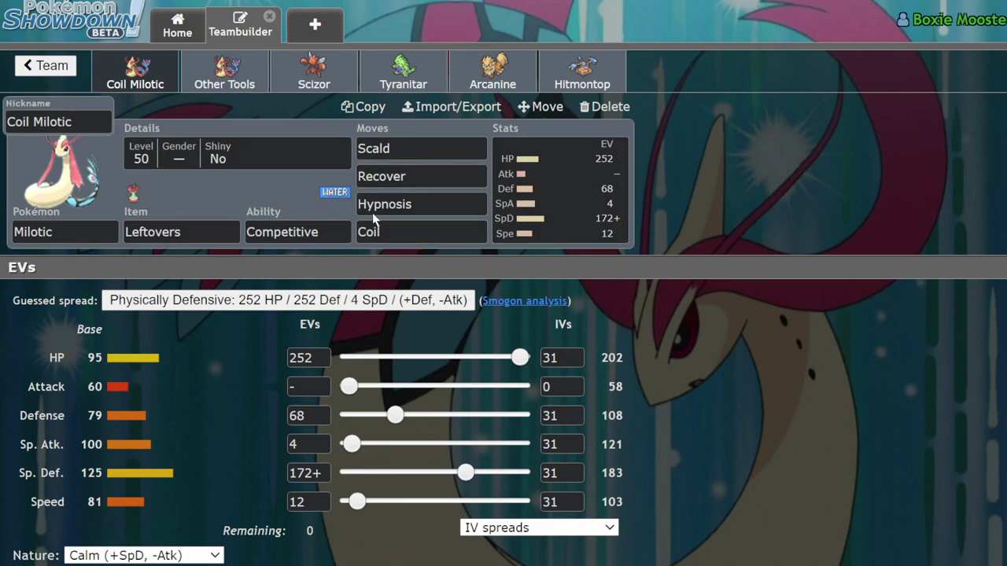
# In the Pokémon Showdown Teambuilder, review the Other Tools, Arcanine and Scizor sets and return to the team overview
pyautogui.click(215, 64)
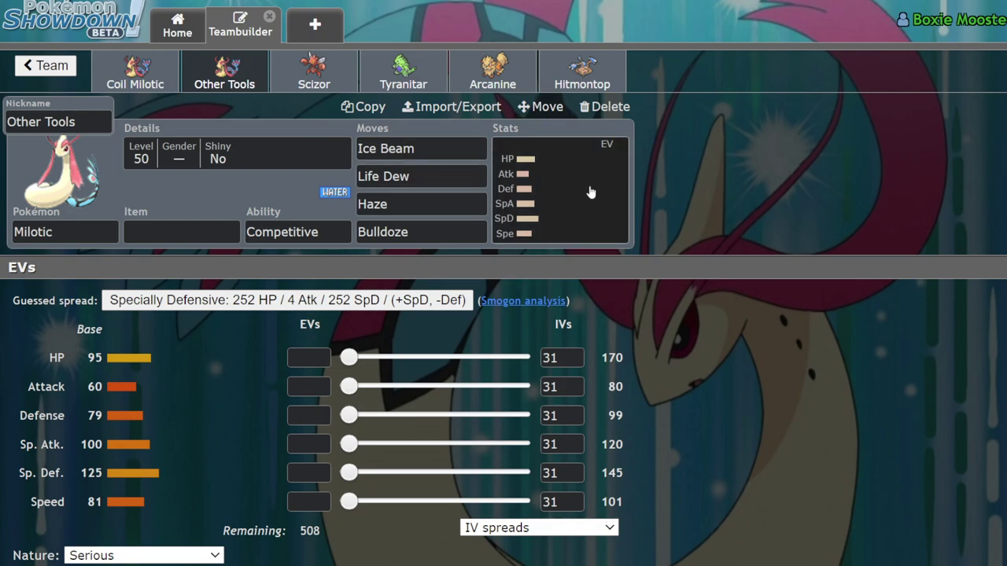
pyautogui.click(503, 77)
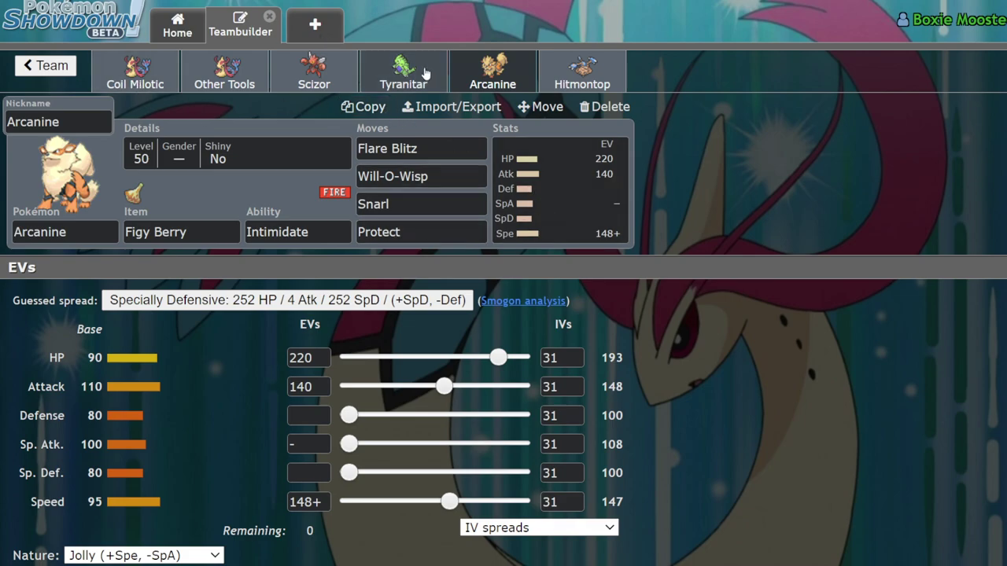
pyautogui.click(314, 71)
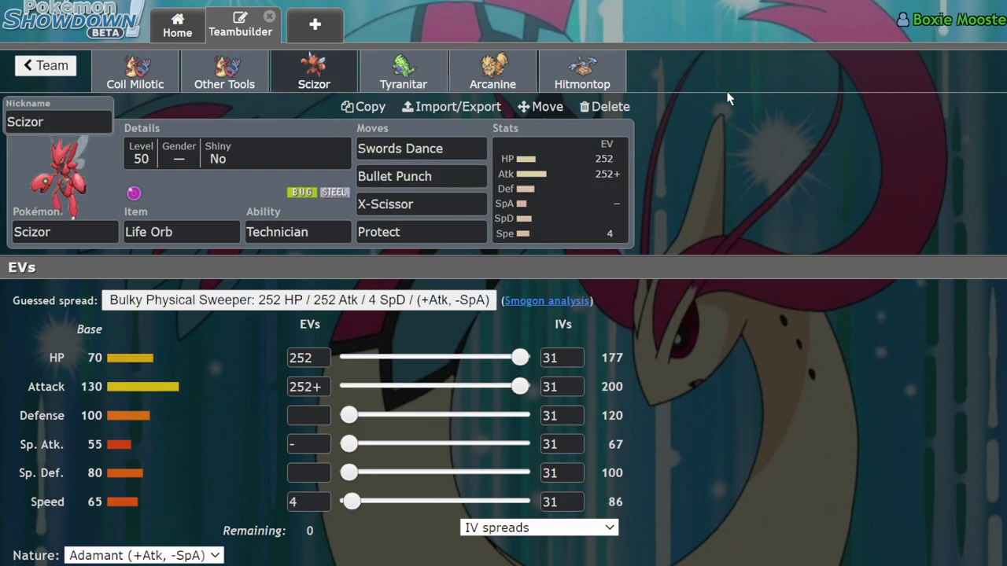
pyautogui.click(493, 71)
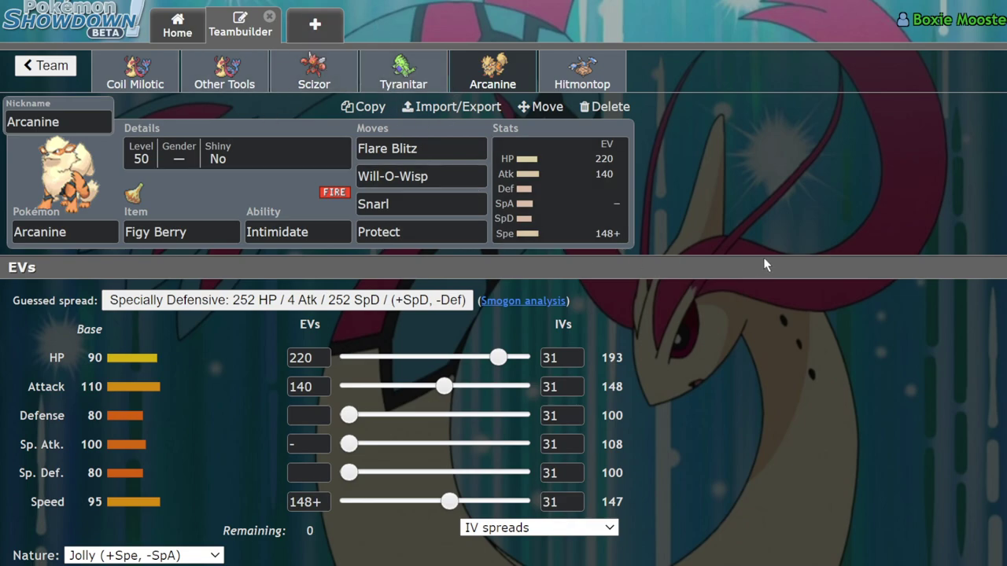
pyautogui.moveTo(818, 282); pyautogui.dragTo(921, 95)
pyautogui.click(899, 154)
pyautogui.click(44, 66)
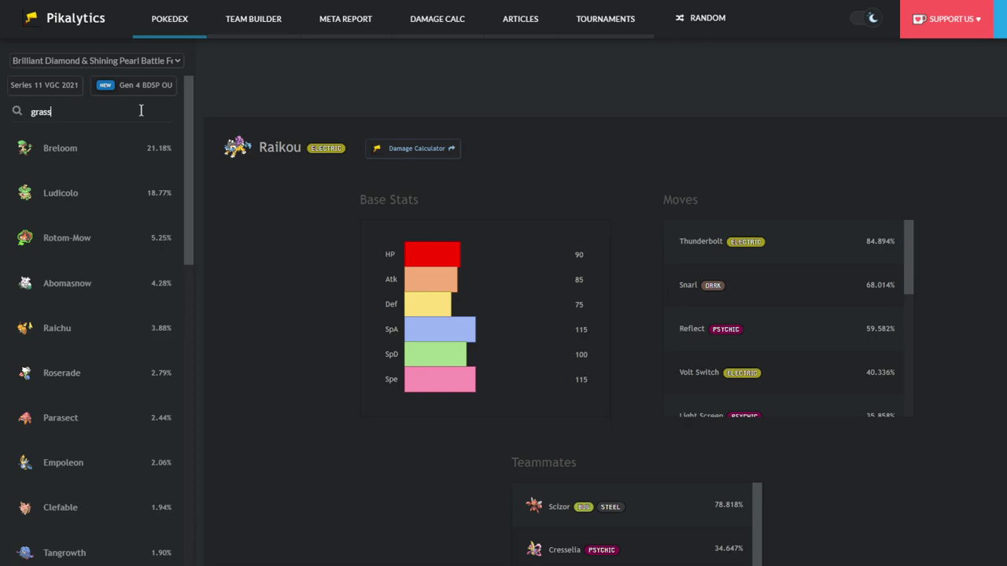
# Switch to the Pikalytics Pokédex, clear the "grass" filter and look through the full usage ranking to select Ludicolo
pyautogui.doubleClick(142, 110)
pyautogui.press('BackSpace')
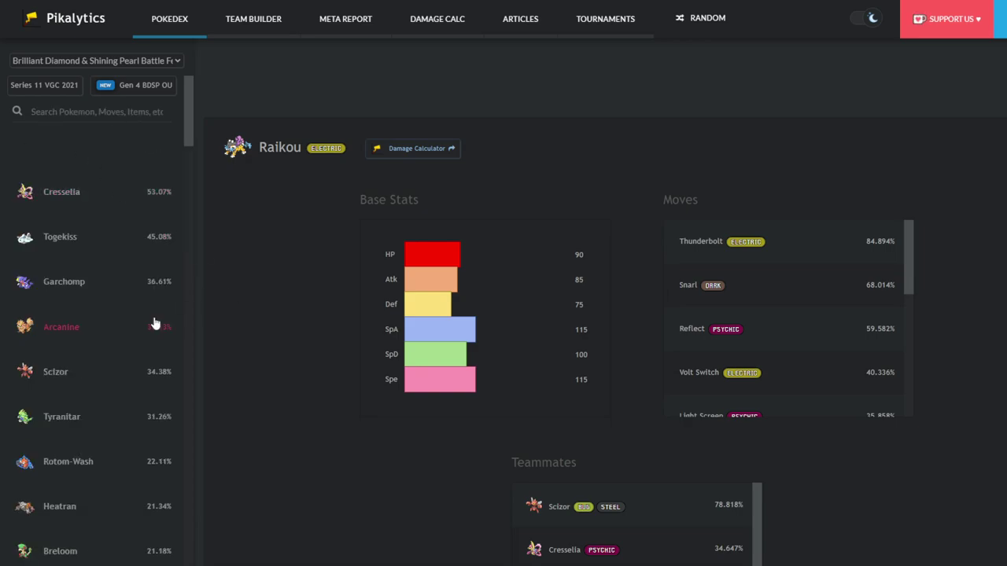
pyautogui.scroll(-2, 117, 532)
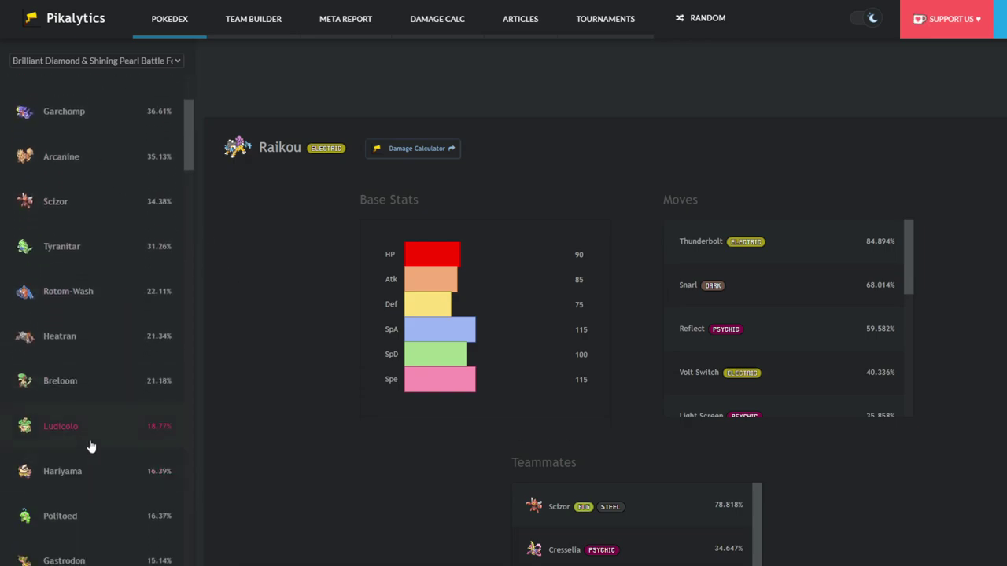
pyautogui.click(86, 427)
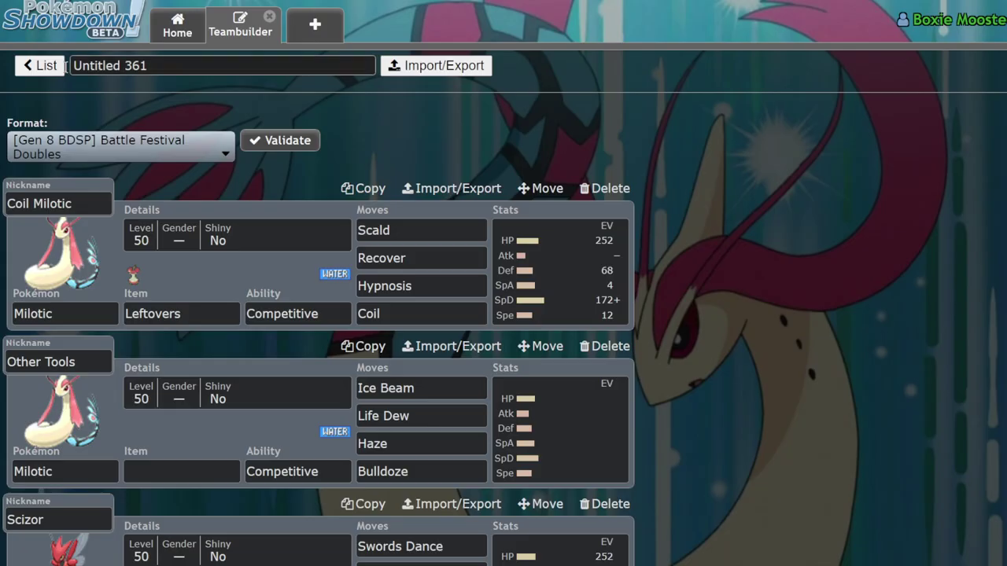
# Leave the Untitled 361 team in the Teambuilder and look through the list of all teams
pyautogui.click(43, 68)
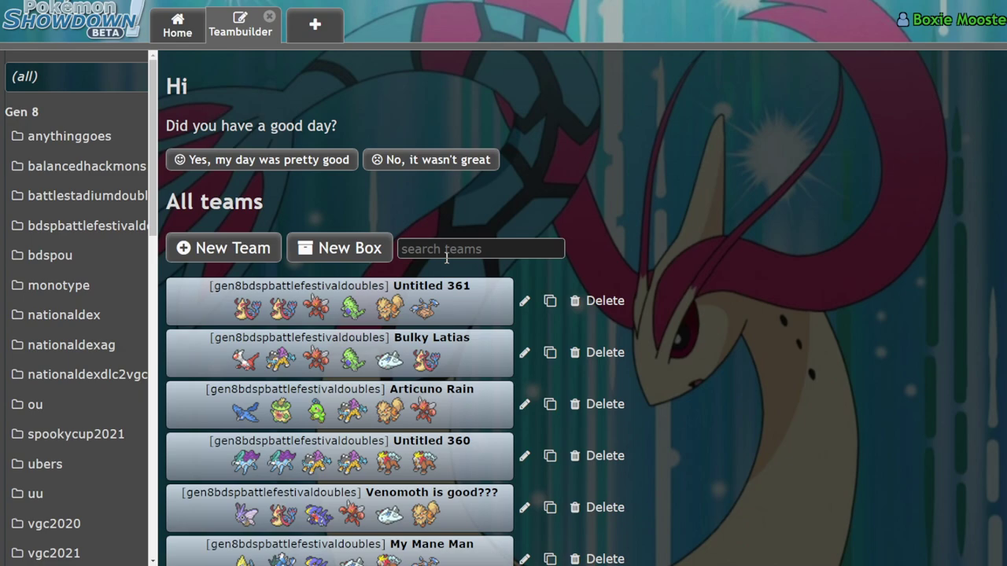
pyautogui.scroll(-1, 569, 273)
pyautogui.scroll(-1, 568, 272)
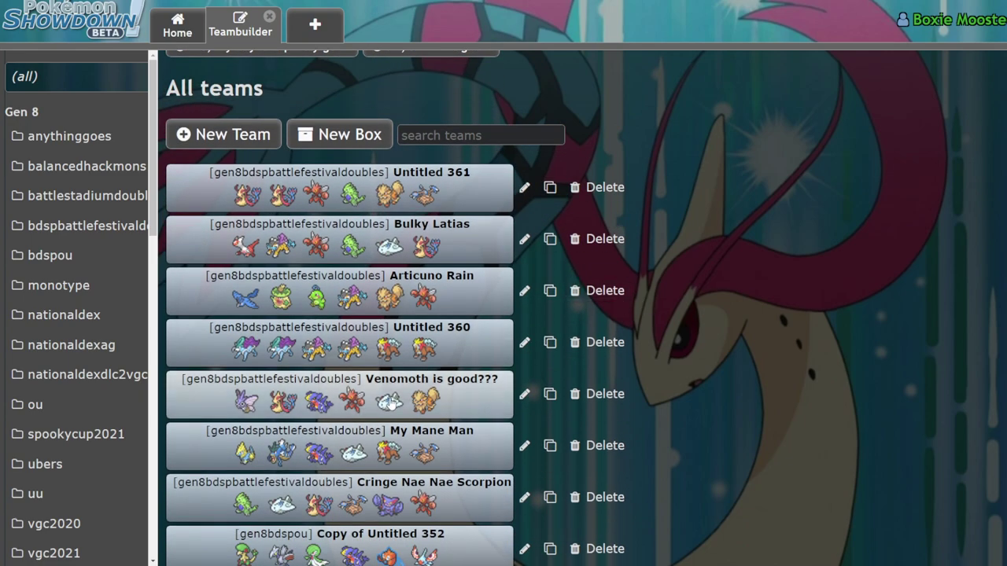
pyautogui.scroll(-1, 425, 506)
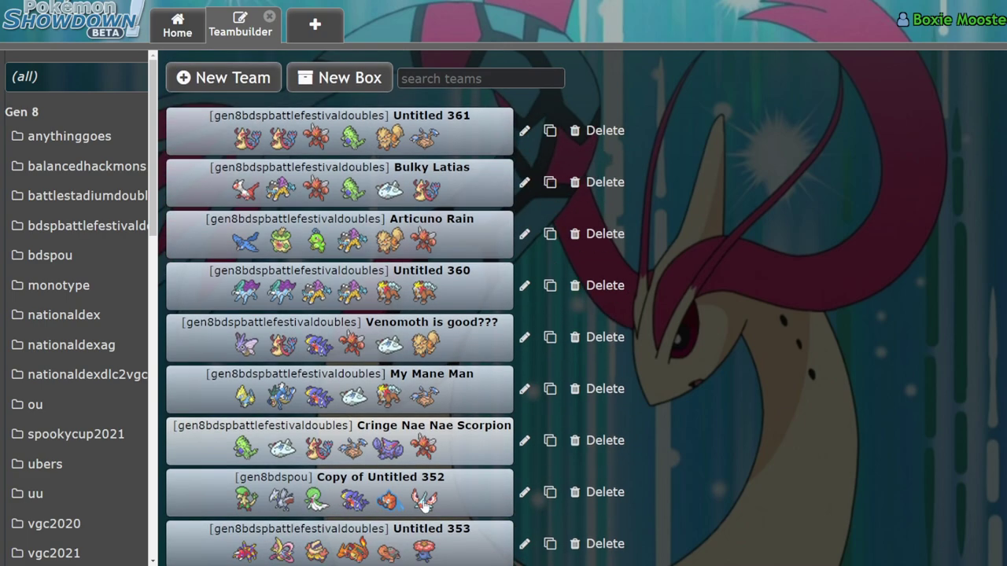
pyautogui.scroll(3, 708, 316)
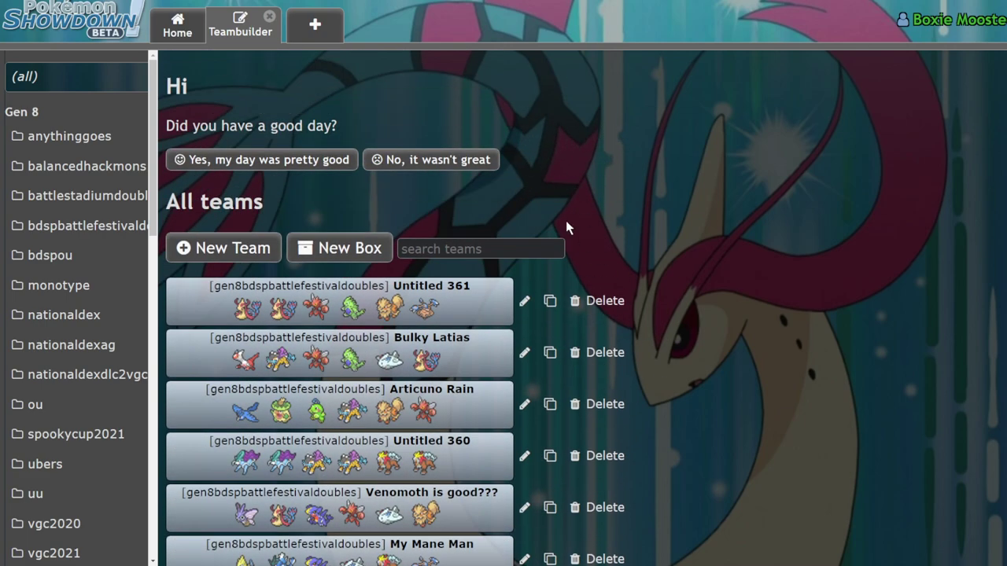